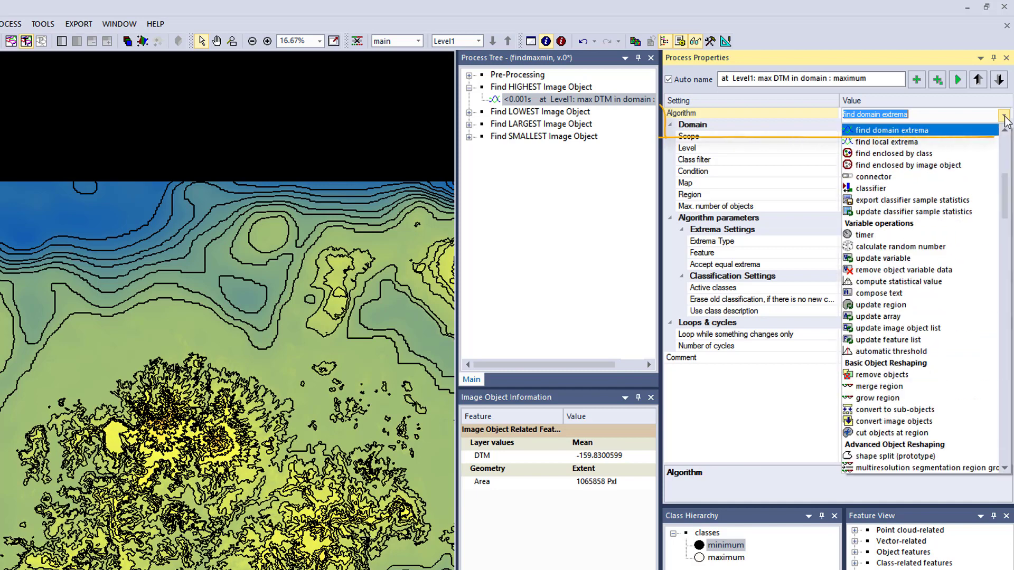
# Step: Choose find domain extrema as the algorithm and Maximum as the extrema type for the Find HIGHEST Image Object process
pyautogui.click(978, 132)
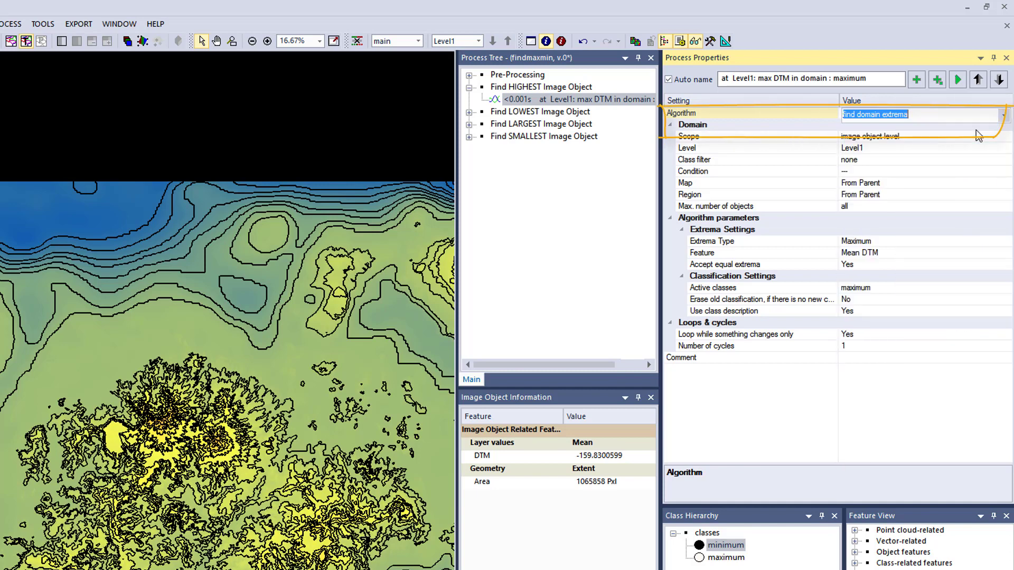
pyautogui.click(759, 431)
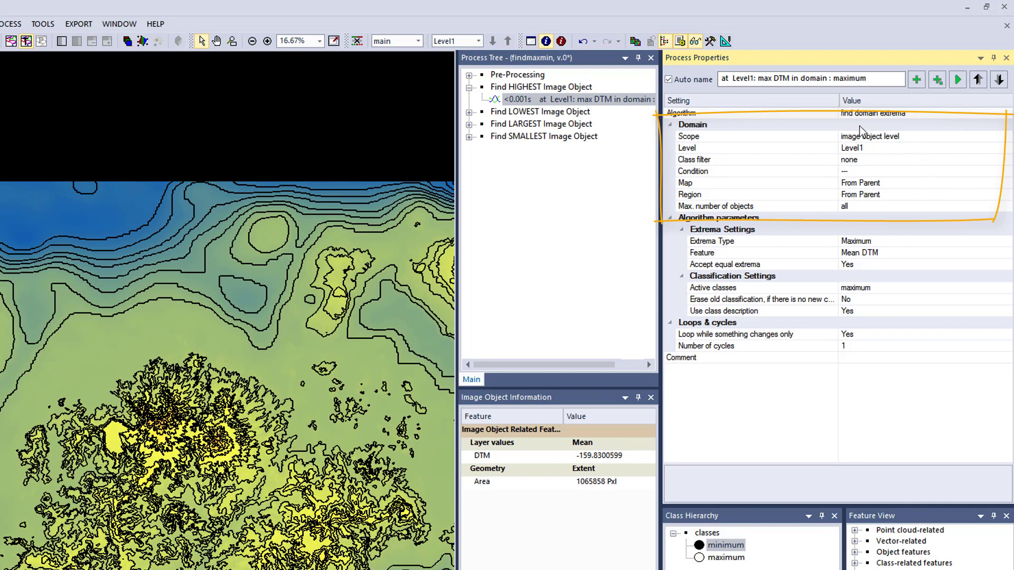
pyautogui.click(917, 242)
pyautogui.click(1006, 242)
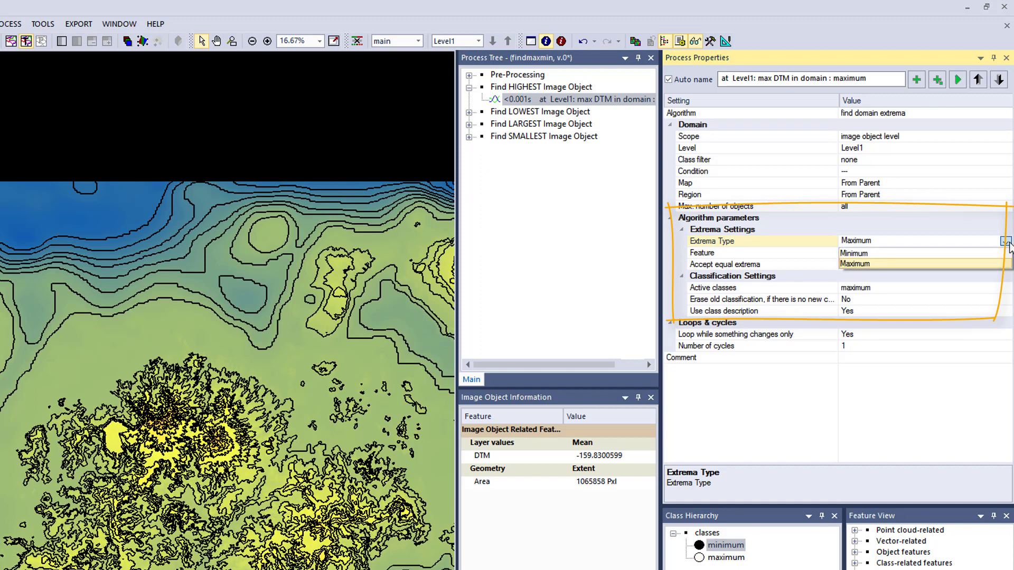
pyautogui.click(1008, 243)
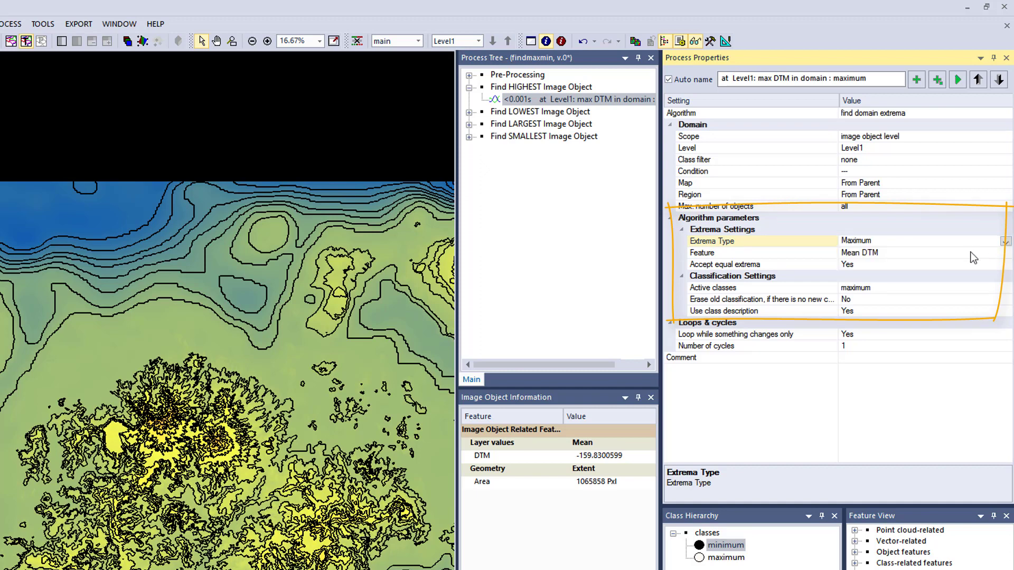
# Step: Use Mean DTM as the feature of the Find HIGHEST process and execute the process
pyautogui.click(1007, 253)
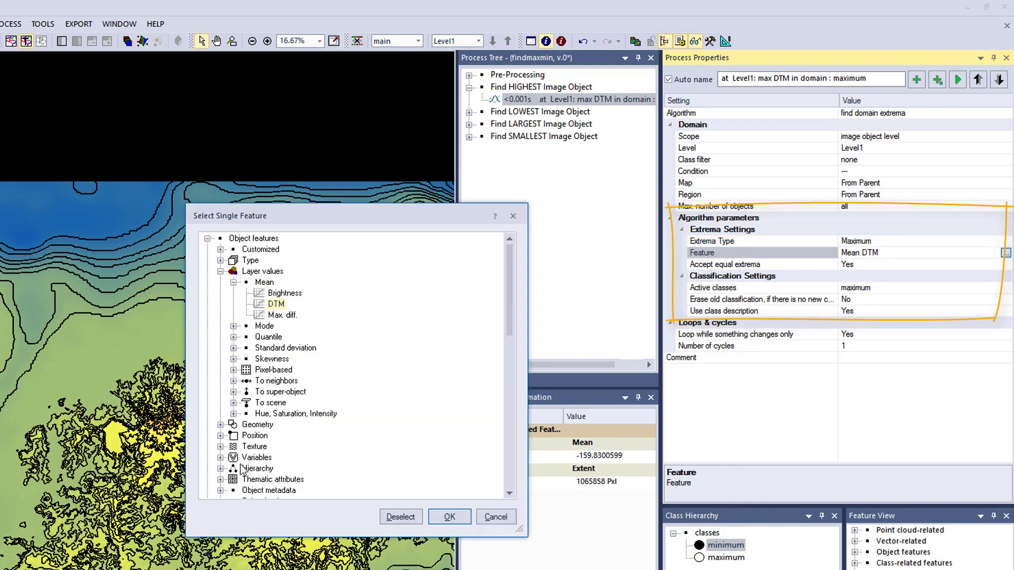
pyautogui.moveTo(512, 311); pyautogui.dragTo(504, 280)
pyautogui.click(450, 517)
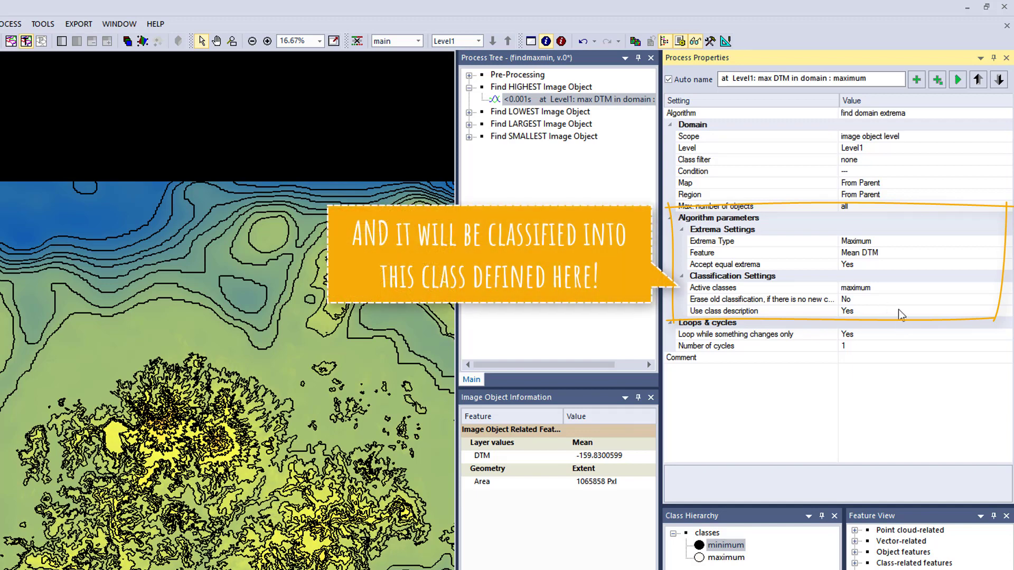
pyautogui.click(957, 82)
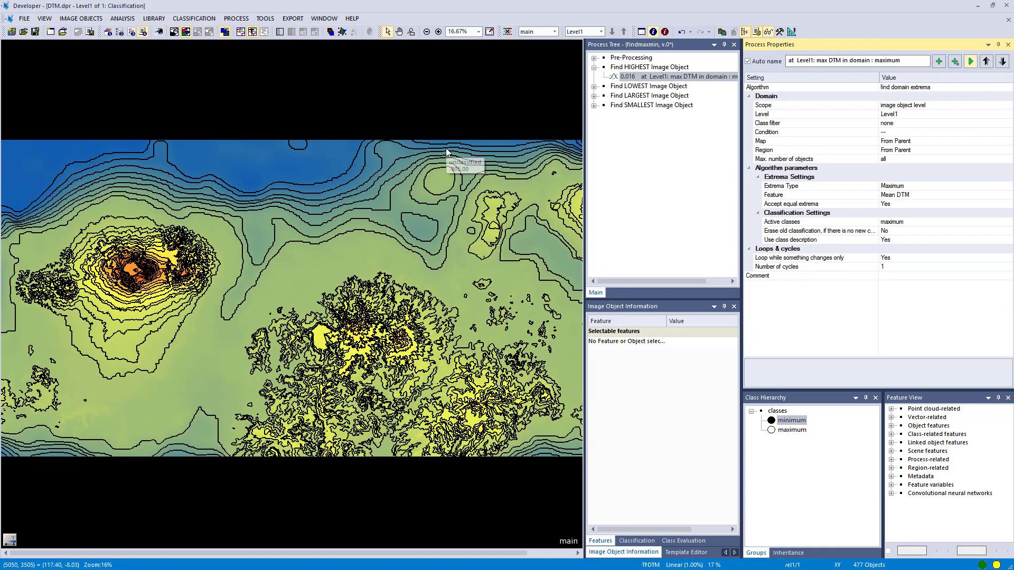
# Step: Open the Image Object Table and configure it to include unclassified image objects
pyautogui.click(665, 32)
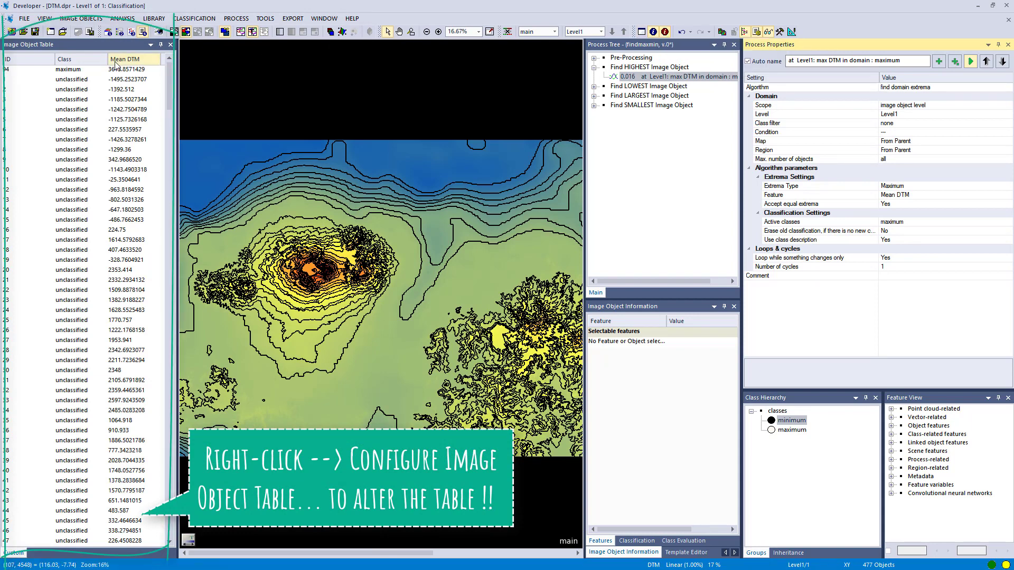
pyautogui.rightClick(97, 70)
pyautogui.click(131, 102)
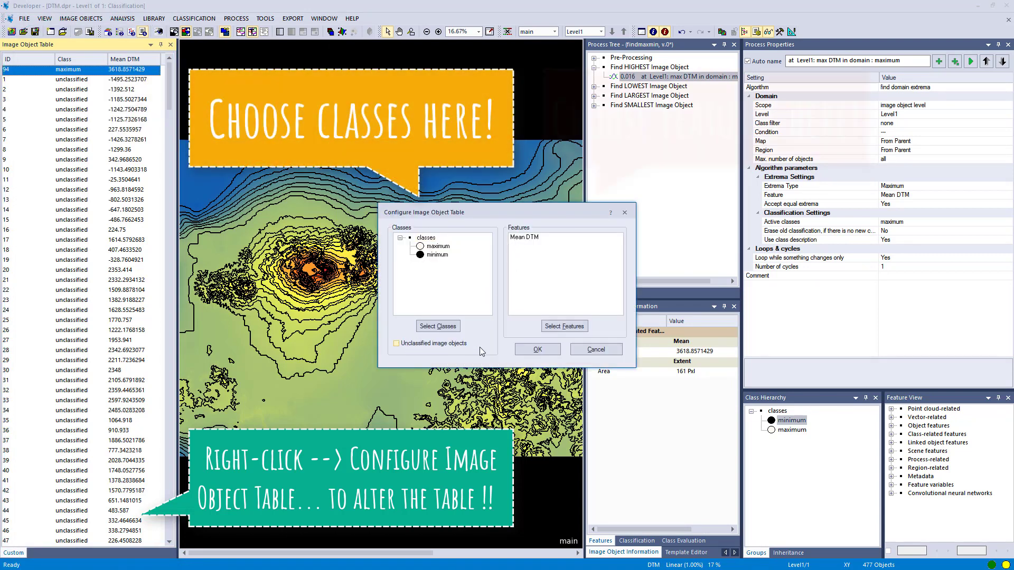
pyautogui.click(429, 345)
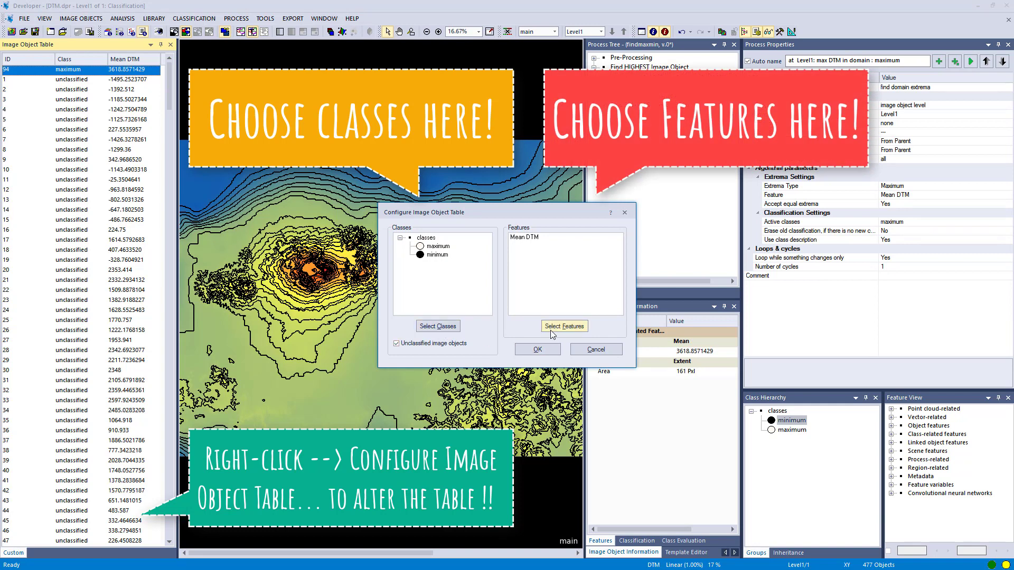
pyautogui.click(538, 349)
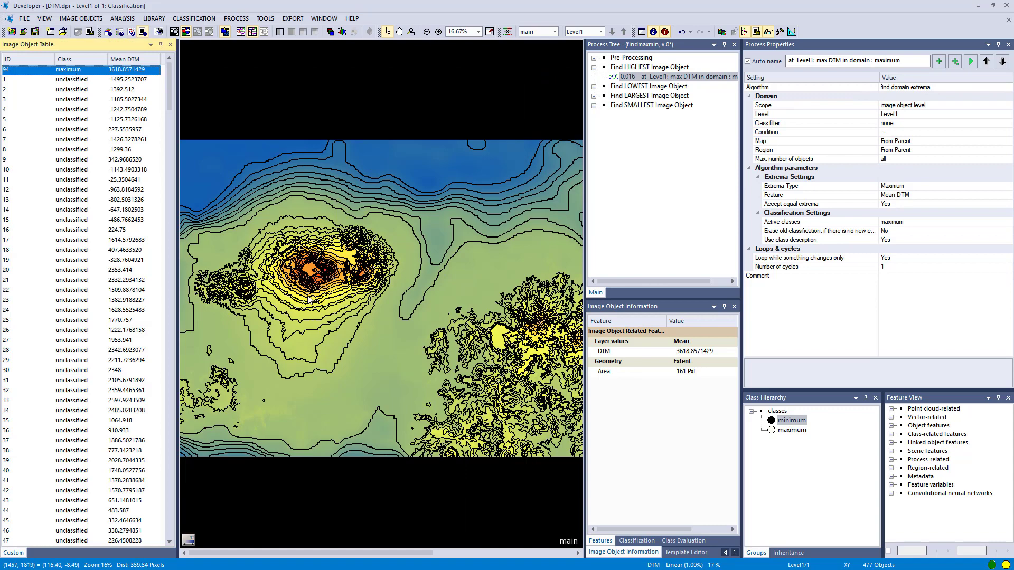
# Step: Examine the object classified as maximum in the image and compare it with some unclassified objects from the table
pyautogui.scroll(8, 311, 302)
pyautogui.scroll(2, 311, 302)
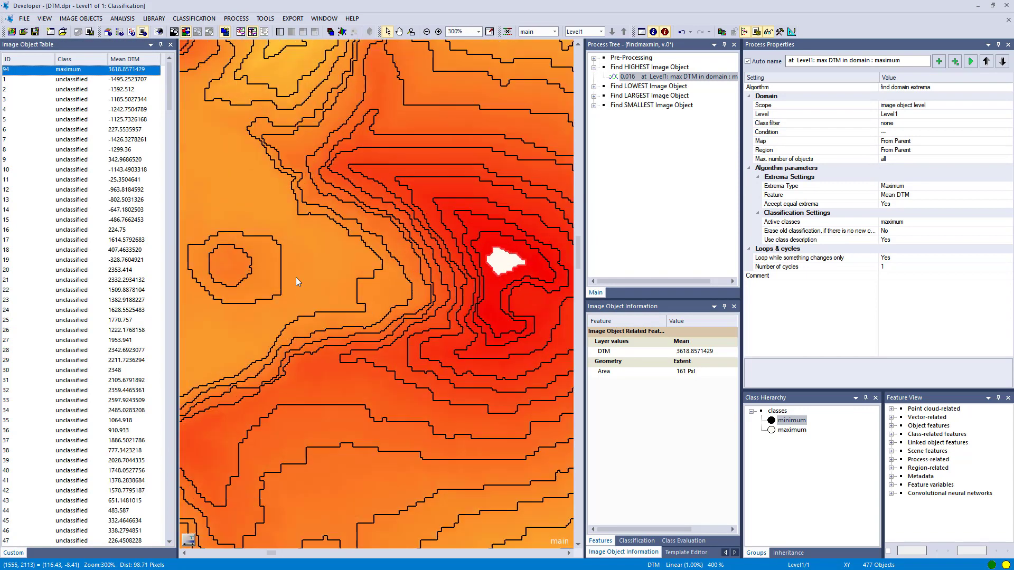
pyautogui.click(79, 99)
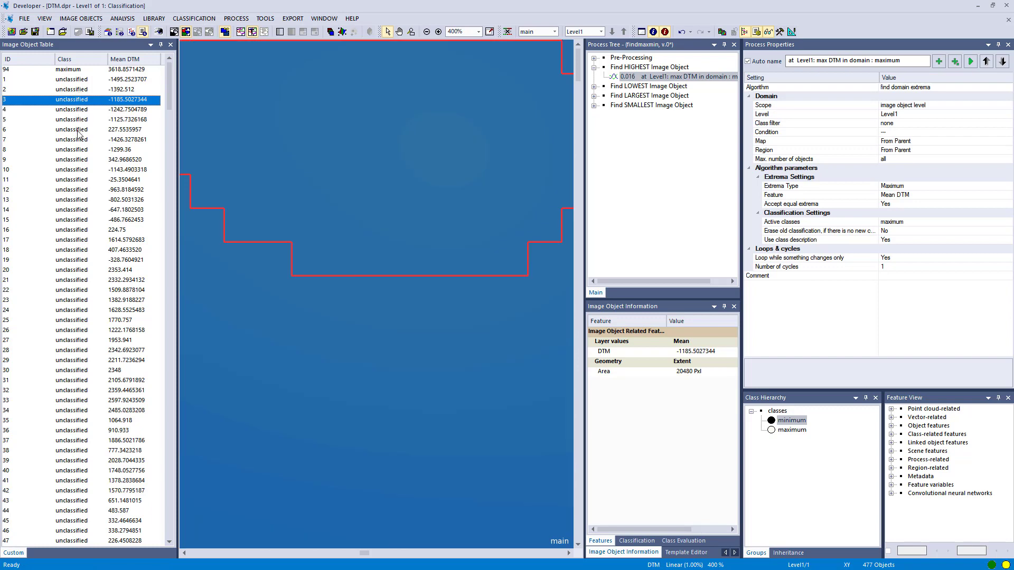
pyautogui.click(78, 130)
pyautogui.click(67, 70)
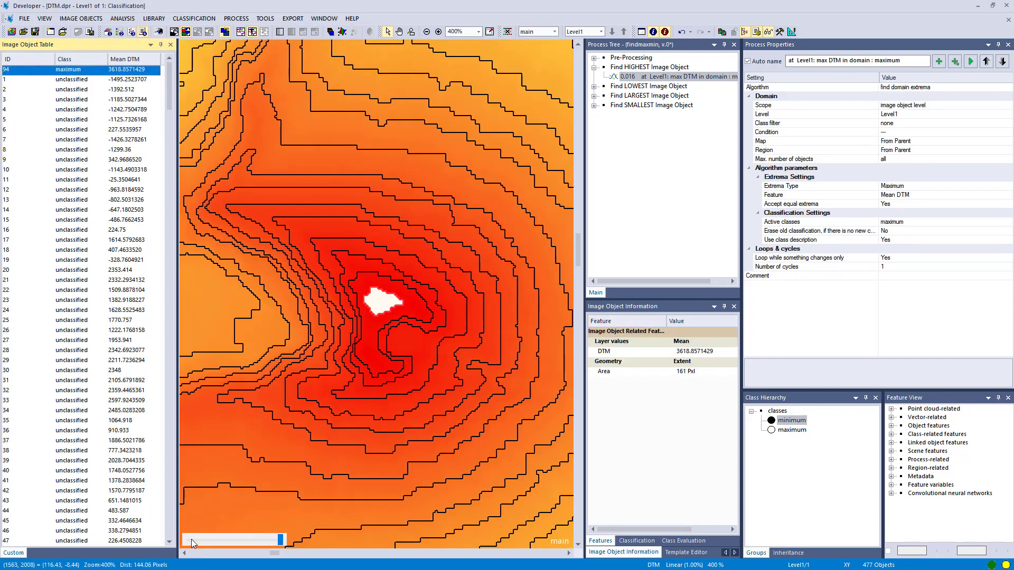
pyautogui.scroll(-6, 315, 379)
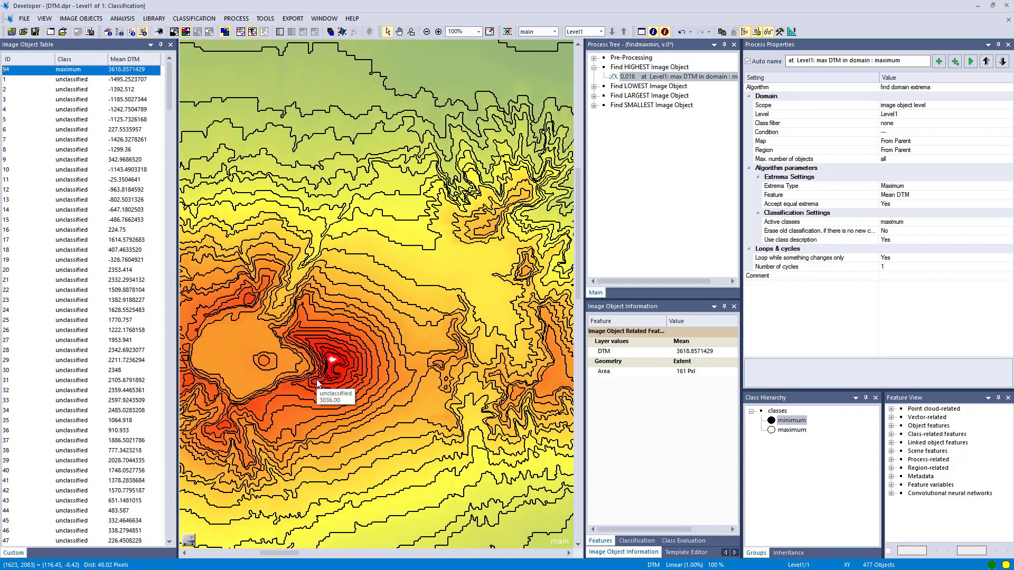
pyautogui.scroll(-1, 324, 376)
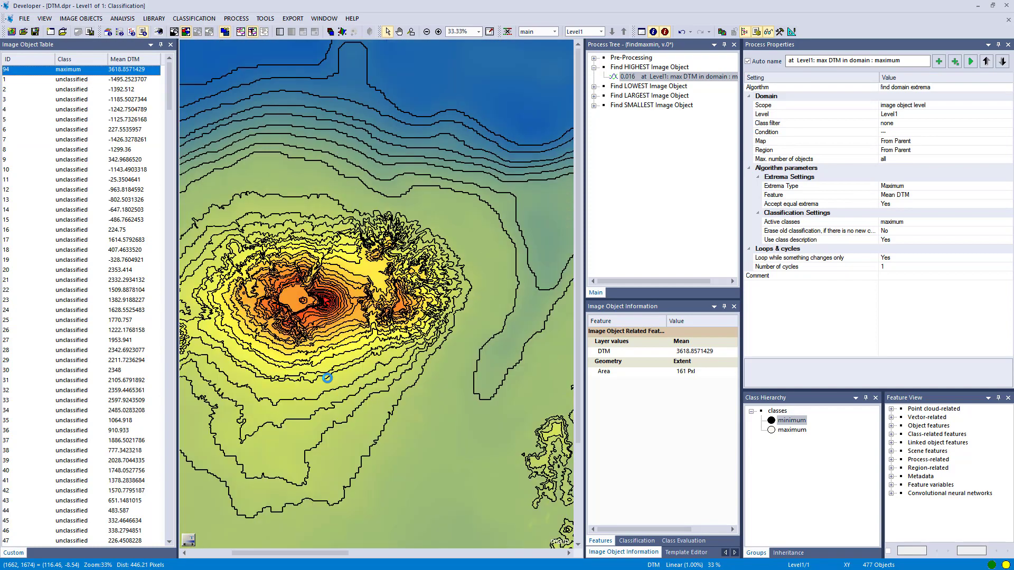
pyautogui.scroll(-1, 328, 306)
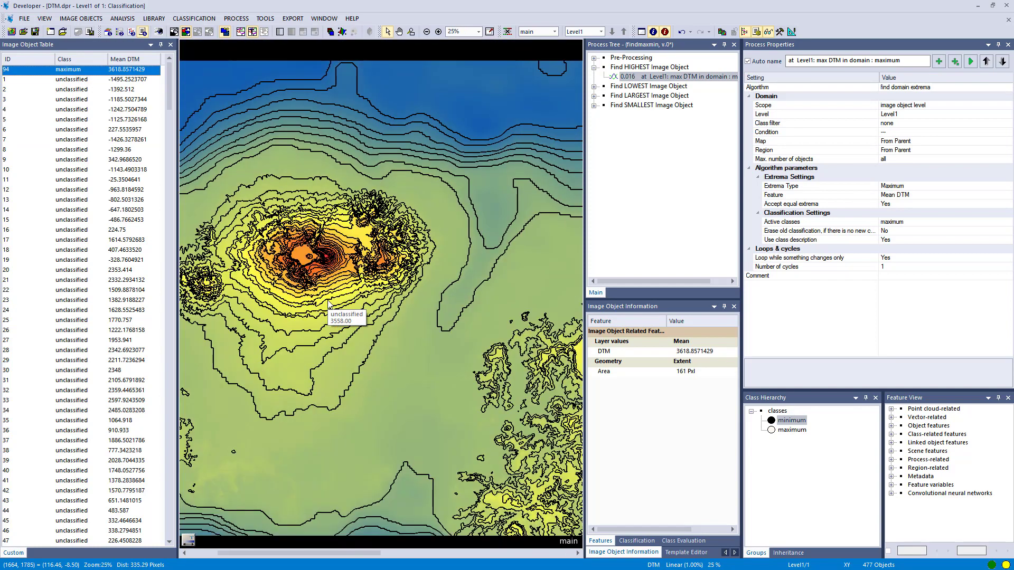
# Step: Set the active class of the Find LOWEST Image Object process to minimum and execute the process
pyautogui.click(594, 86)
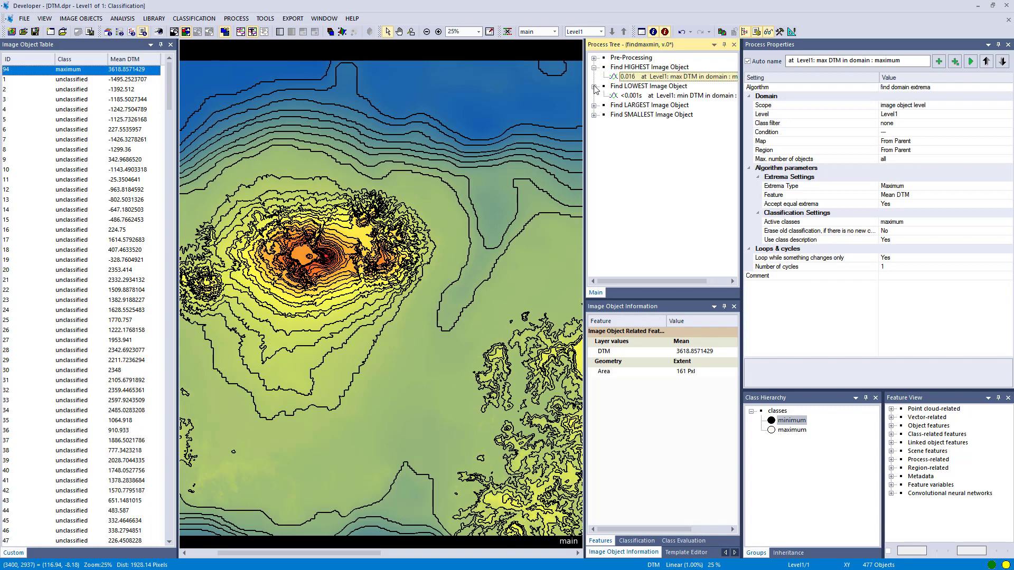
pyautogui.click(629, 97)
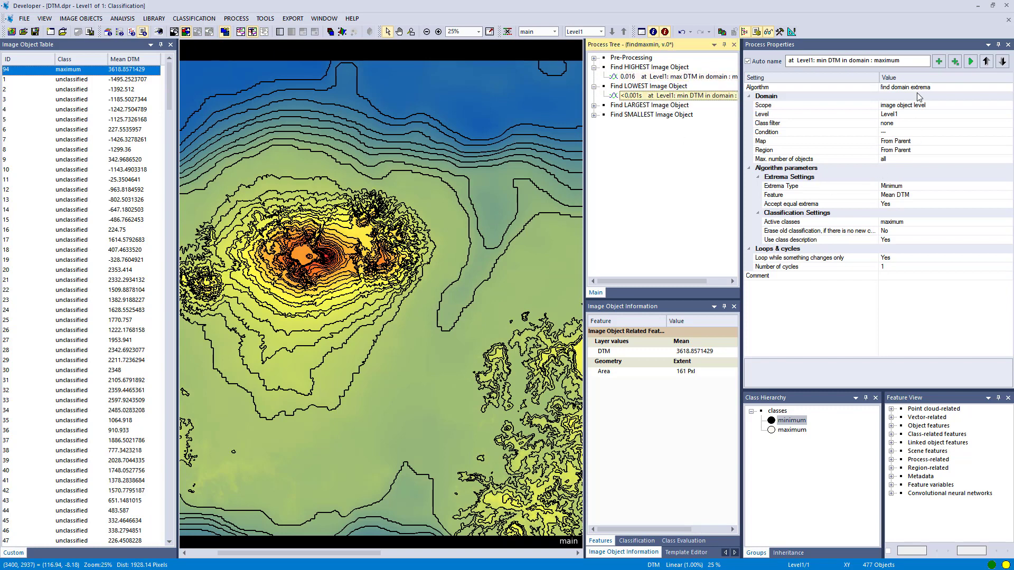
pyautogui.click(913, 185)
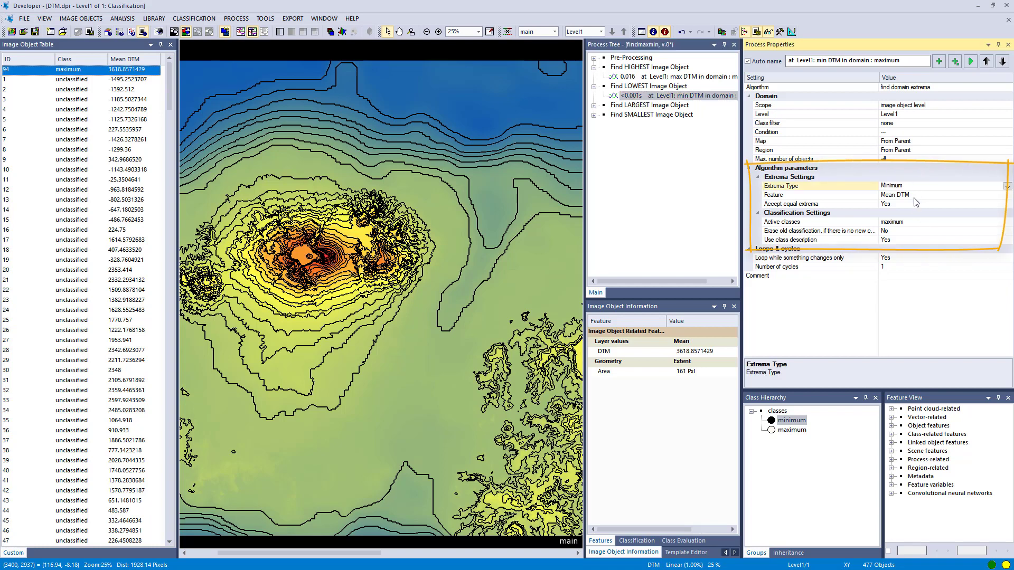
pyautogui.click(1007, 222)
pyautogui.click(1009, 222)
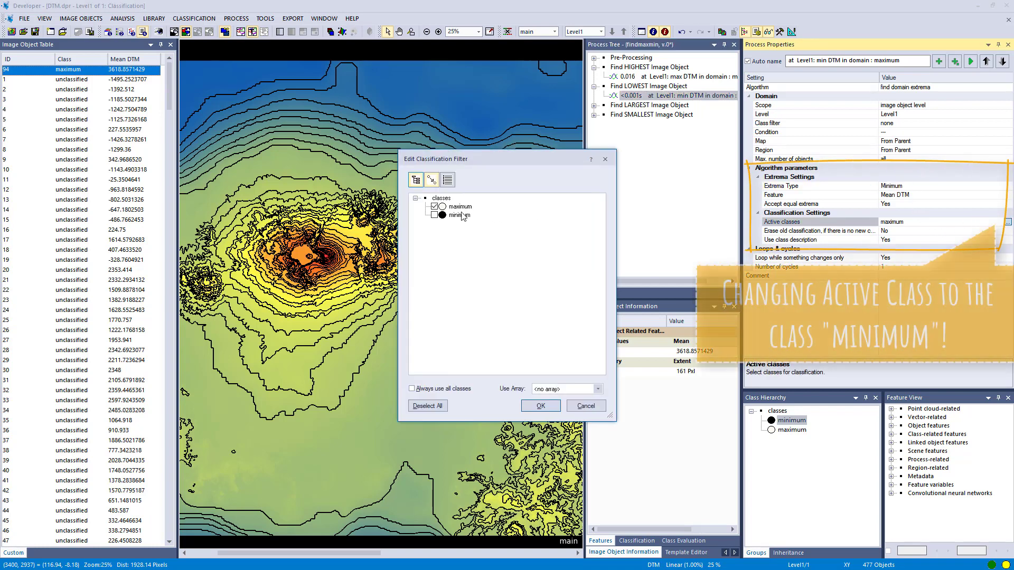
pyautogui.click(541, 405)
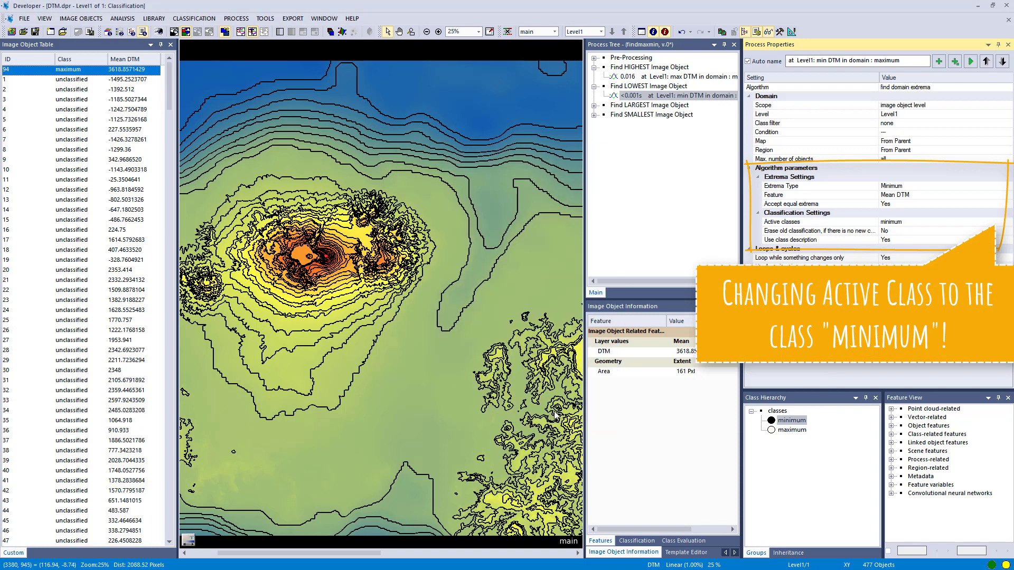
pyautogui.click(972, 62)
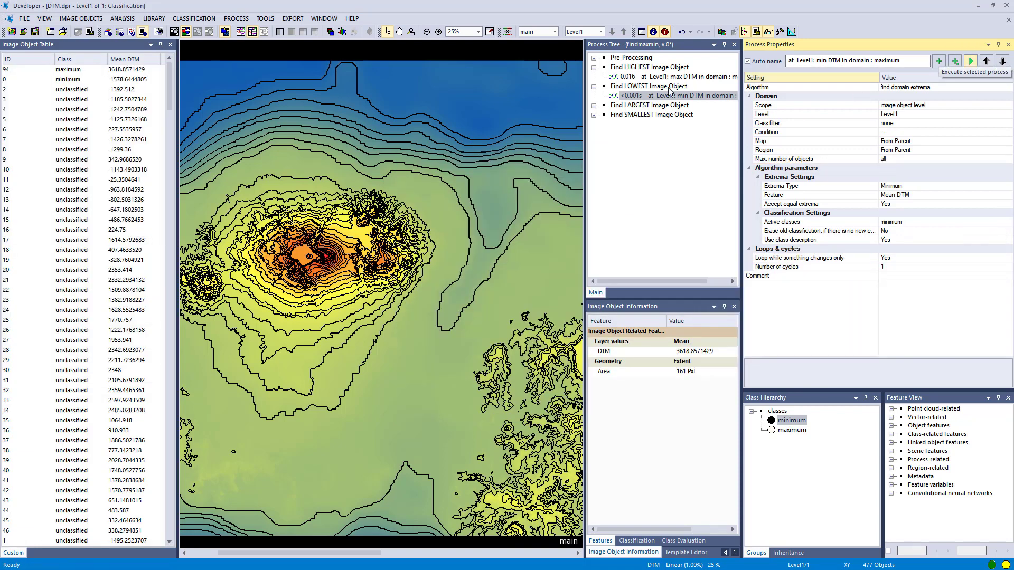
# Step: Locate the object classified as minimum in the image and compare its mean DTM with the neighbouring object
pyautogui.click(78, 80)
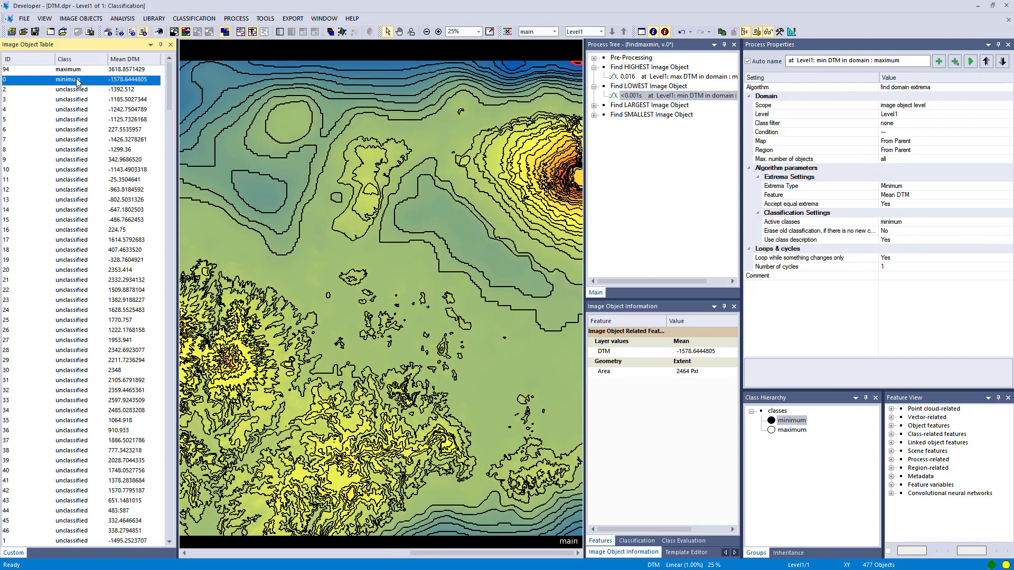
pyautogui.scroll(3, 569, 72)
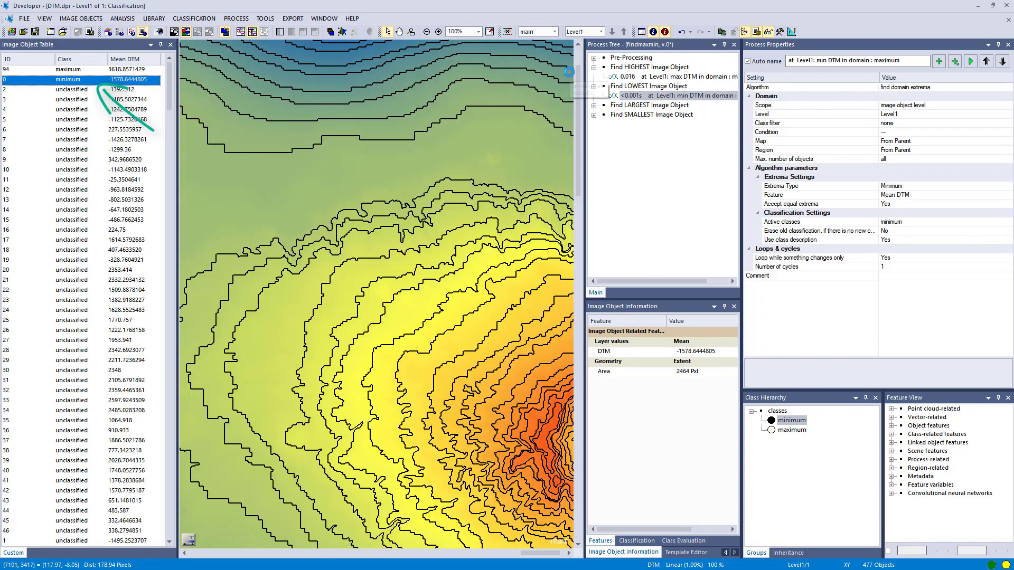
pyautogui.moveTo(571, 91); pyautogui.dragTo(143, 403)
pyautogui.scroll(3, 532, 77)
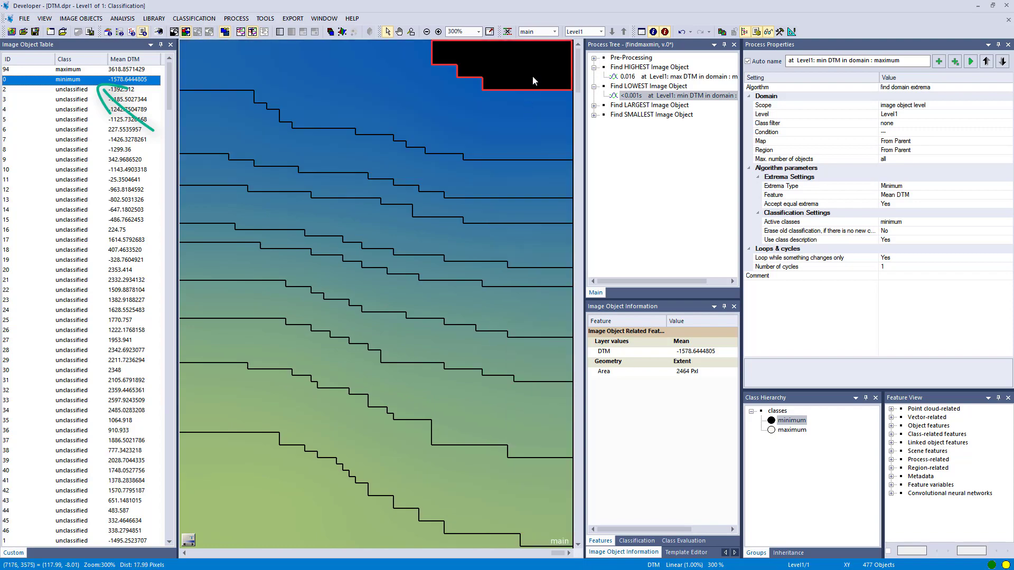
pyautogui.click(506, 128)
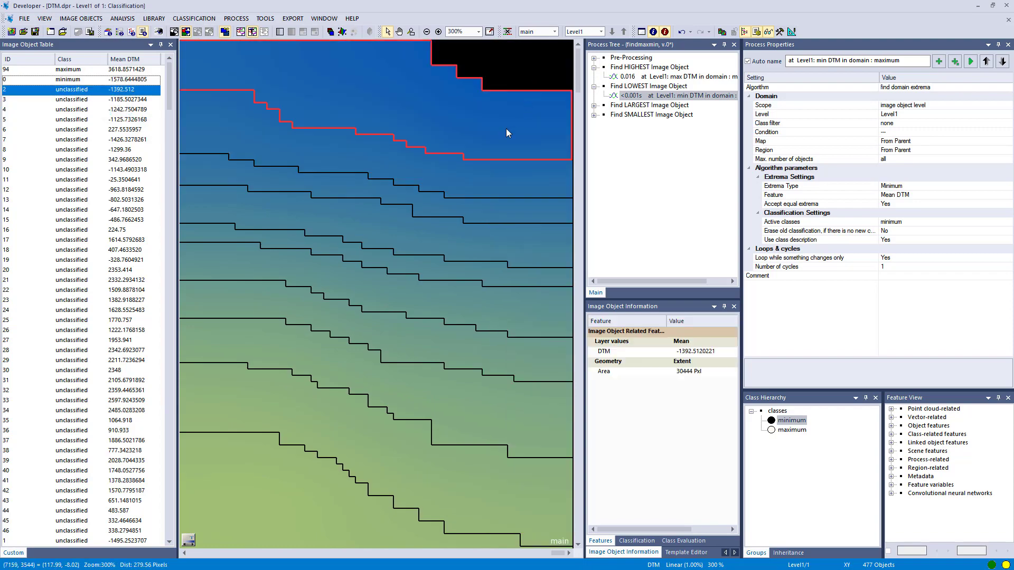
pyautogui.click(514, 73)
pyautogui.scroll(-10, 325, 172)
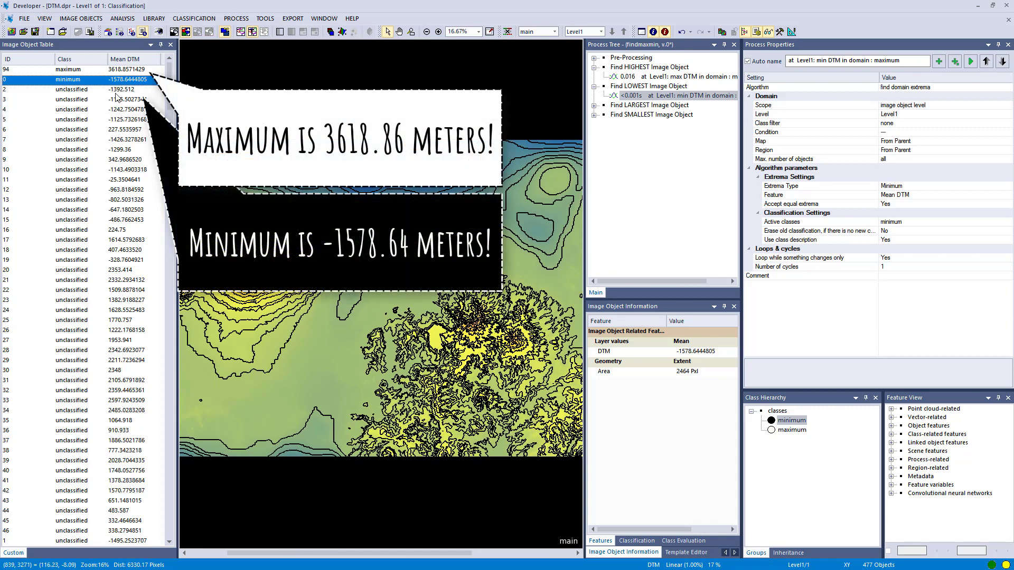
# Step: Collapse the Find HIGHEST and Find LOWEST process groups and expand the Find LARGEST Image Object group
pyautogui.click(594, 67)
pyautogui.click(595, 77)
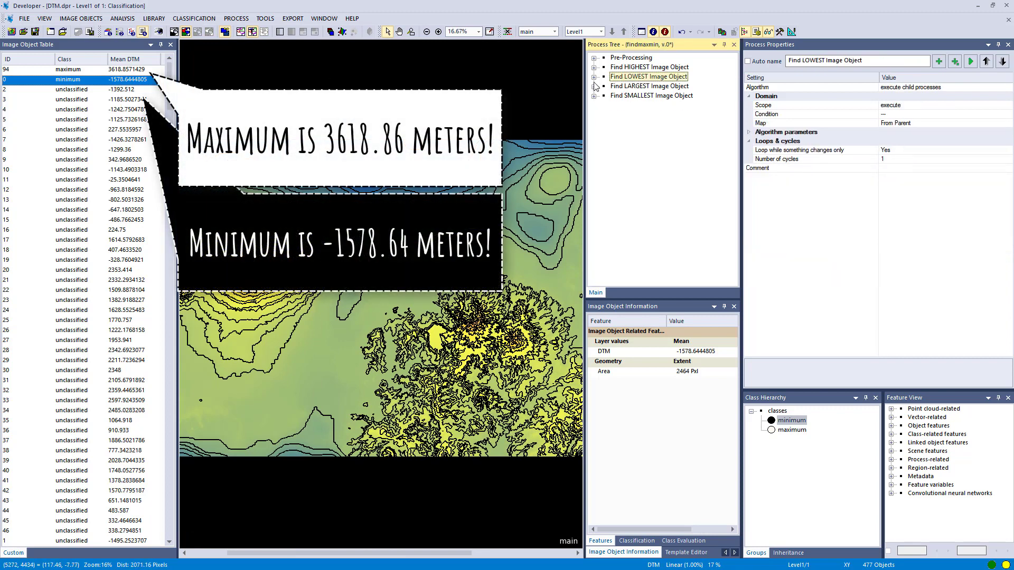
pyautogui.click(594, 86)
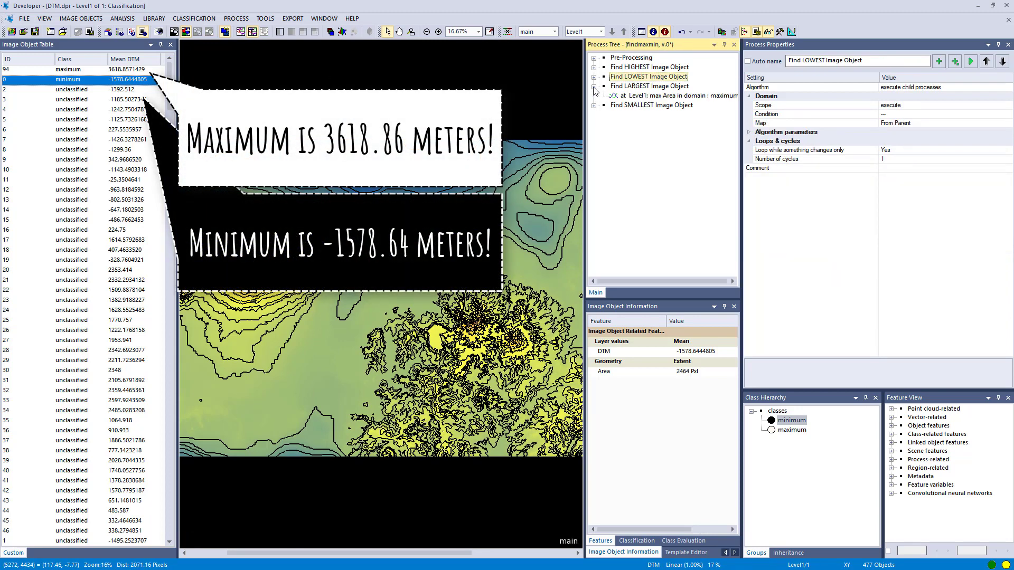
# Step: Delete the existing classification of the minimum and maximum classes
pyautogui.rightClick(780, 423)
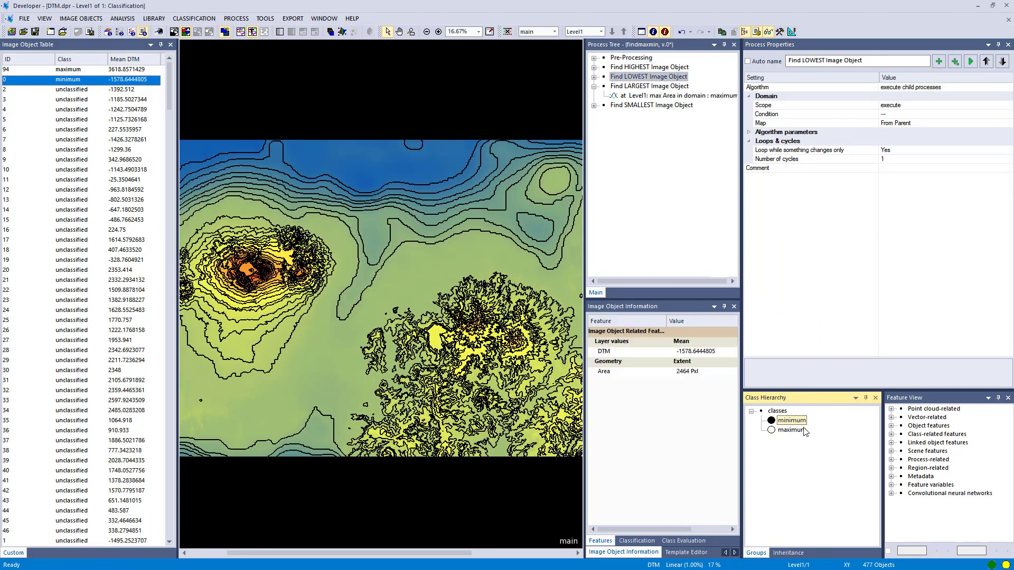
pyautogui.rightClick(803, 429)
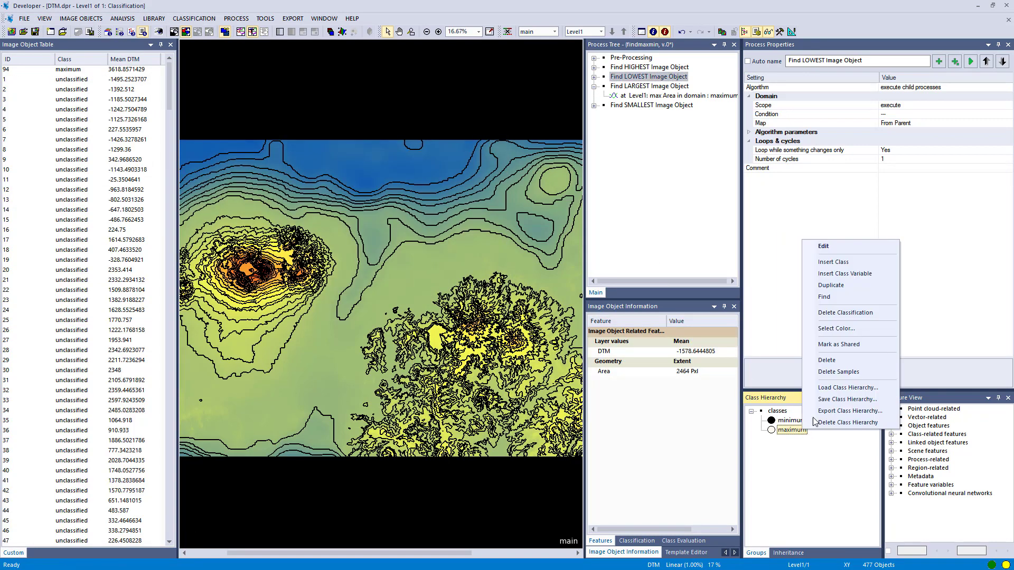
pyautogui.click(847, 314)
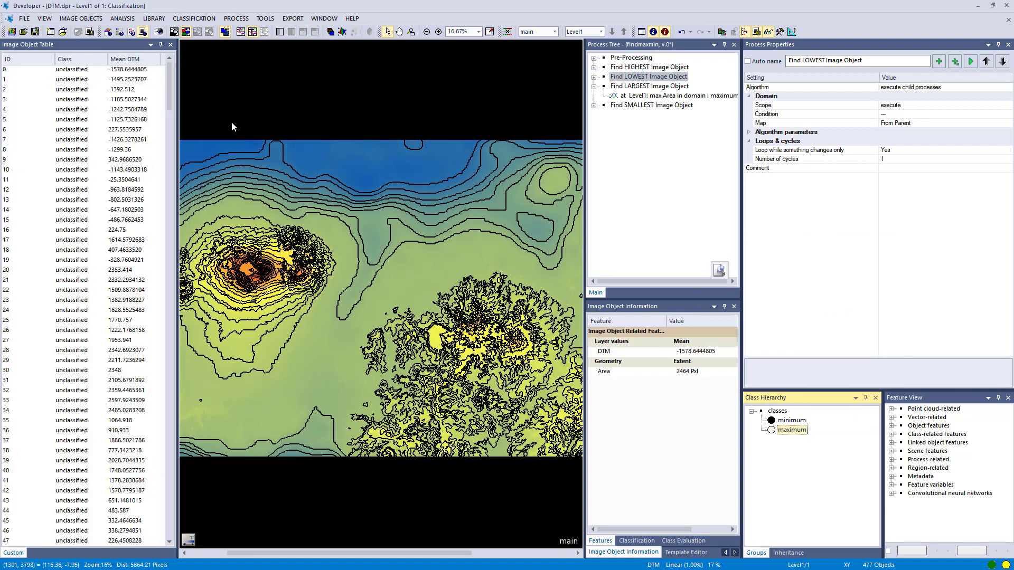
# Step: Review the settings of the maximum Area process under Find LARGEST Image Object without changing them
pyautogui.doubleClick(652, 96)
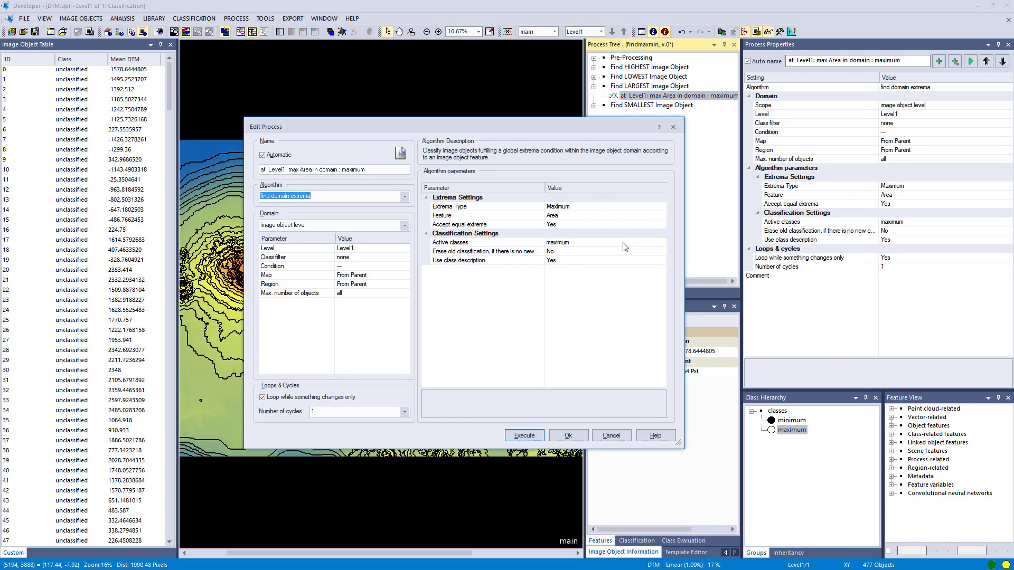
pyautogui.click(610, 435)
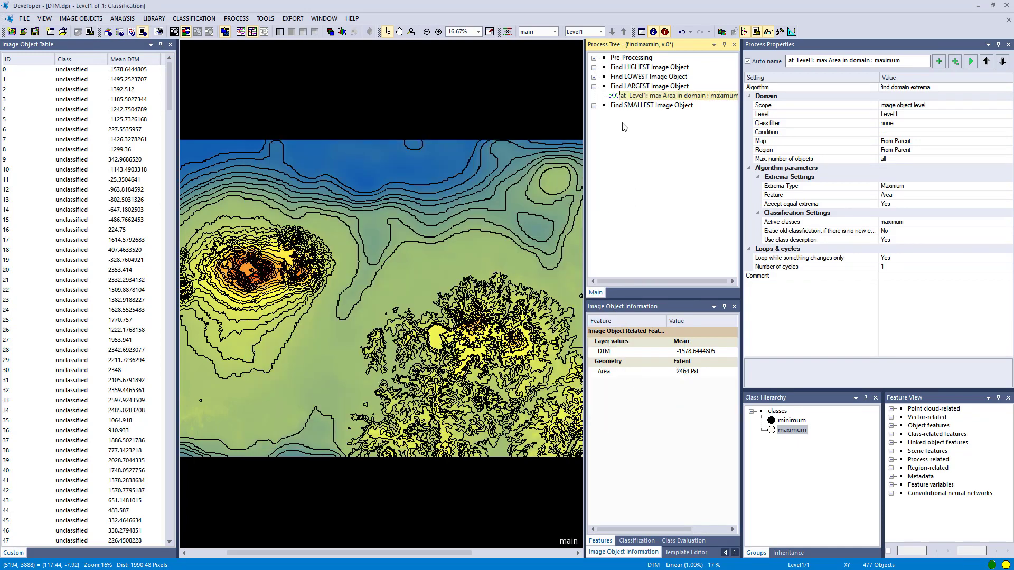
# Step: Execute the Find LARGEST Image Object process with Area as its feature and select the object classified as maximum
pyautogui.click(934, 195)
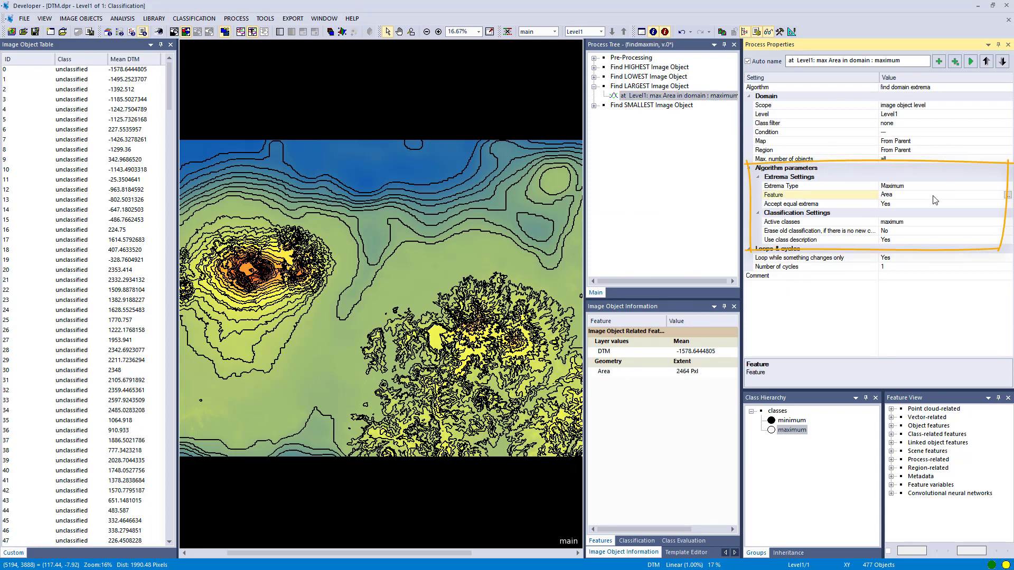
pyautogui.click(1008, 195)
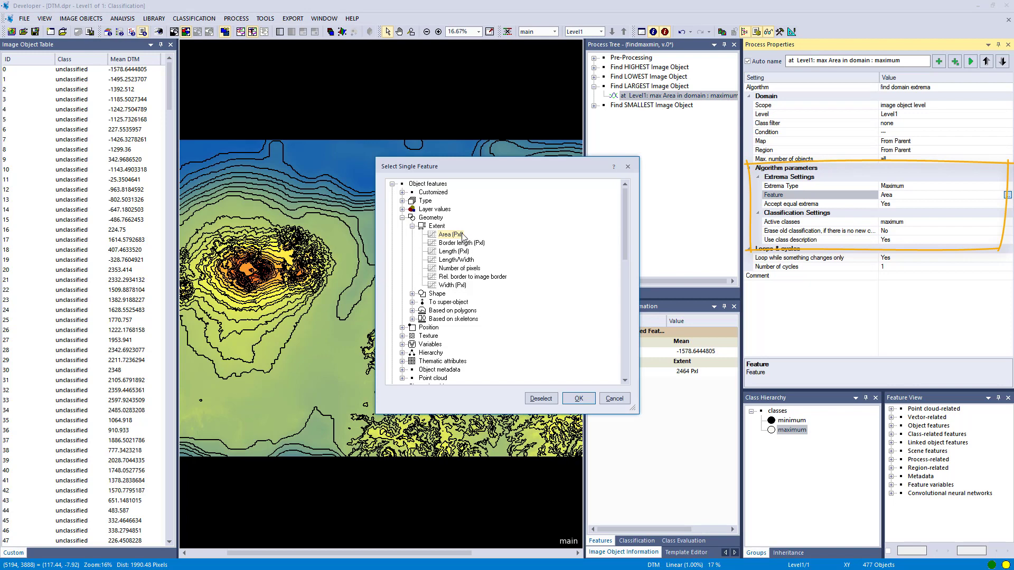
pyautogui.click(403, 210)
pyautogui.click(412, 218)
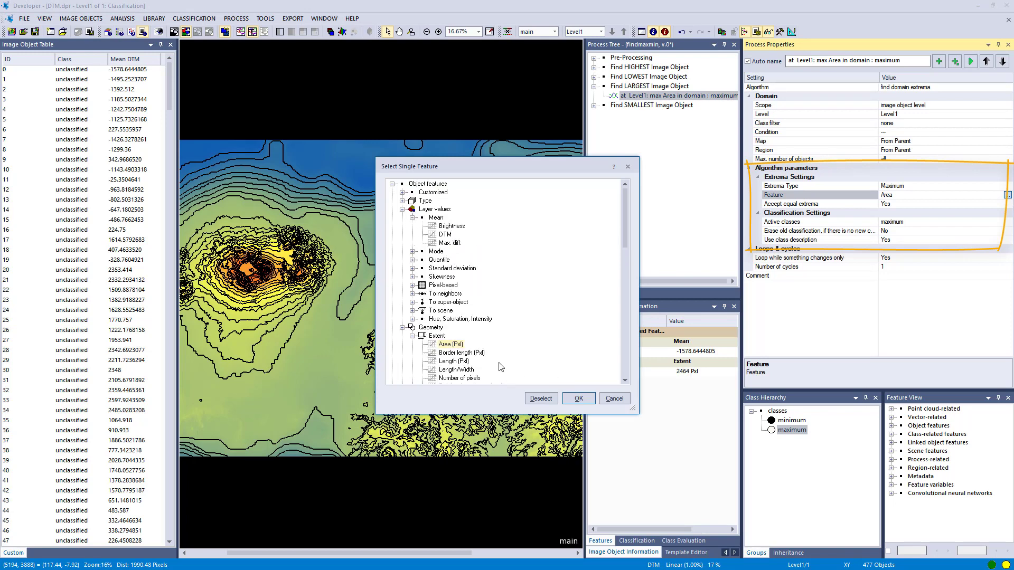
pyautogui.click(580, 399)
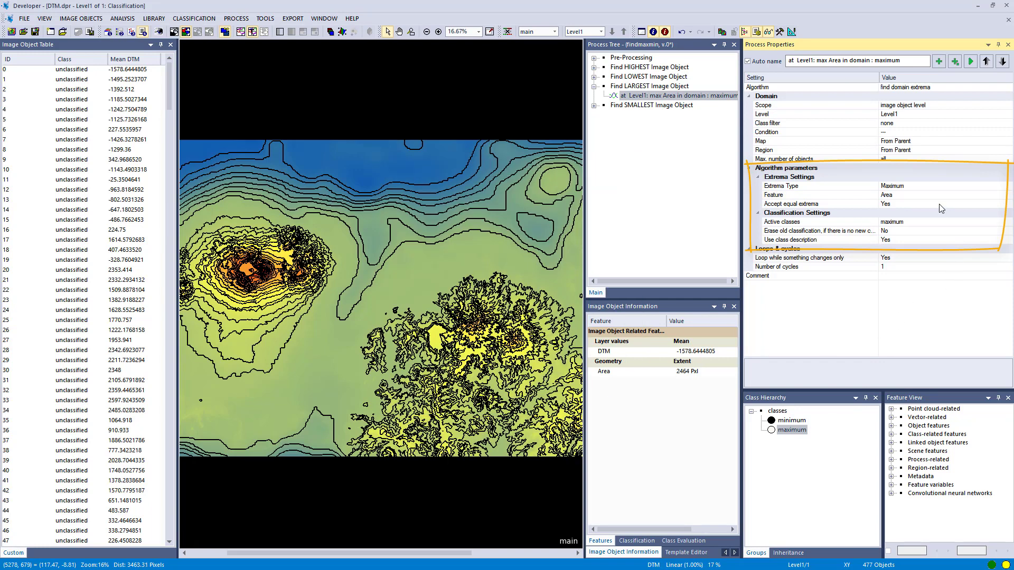
pyautogui.click(971, 61)
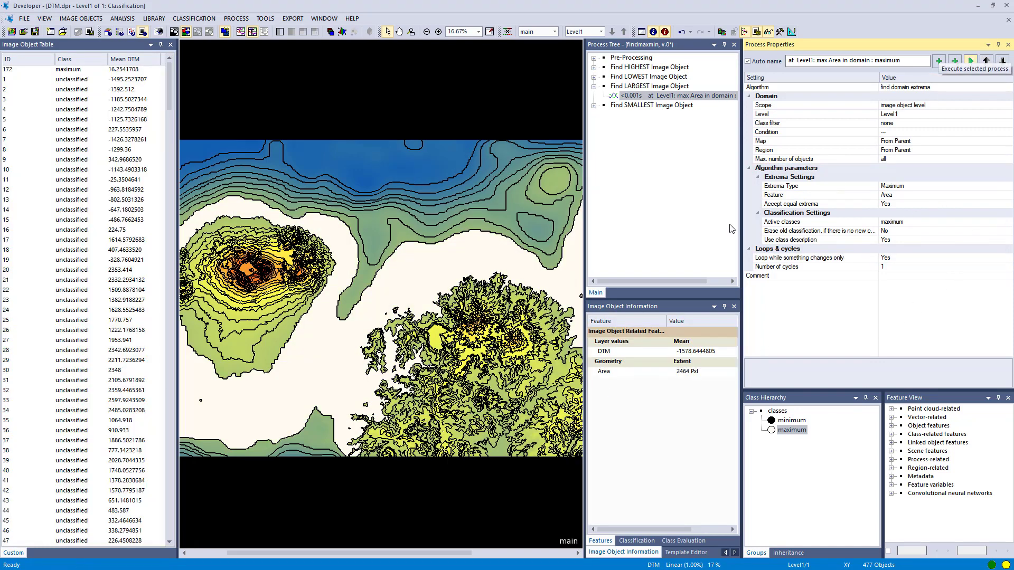
pyautogui.click(75, 69)
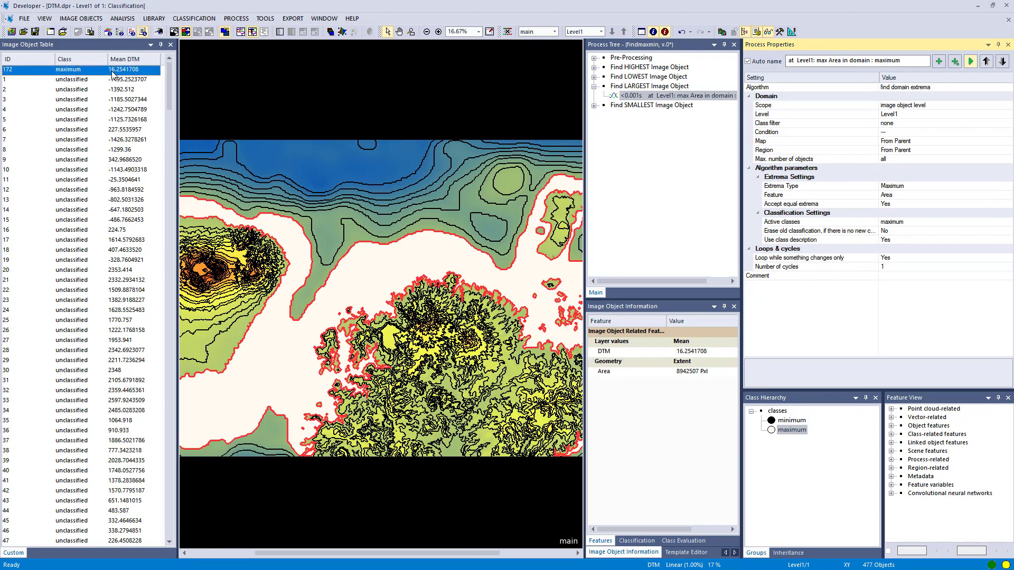
# Step: Widen the image object table and add the geometry extent feature Area as a column
pyautogui.moveTo(177, 97); pyautogui.dragTo(236, 94)
pyautogui.rightClick(211, 93)
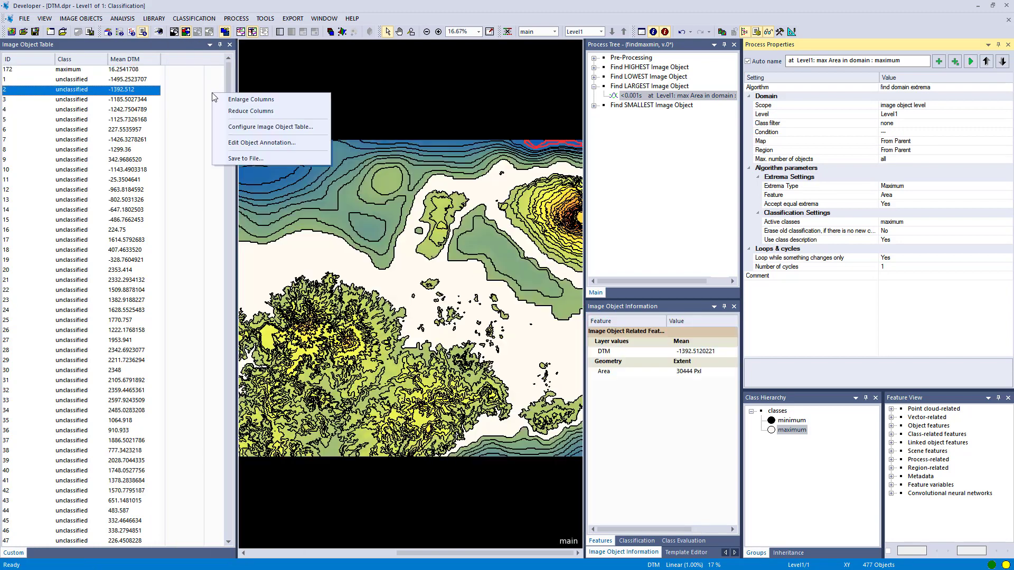
pyautogui.click(235, 127)
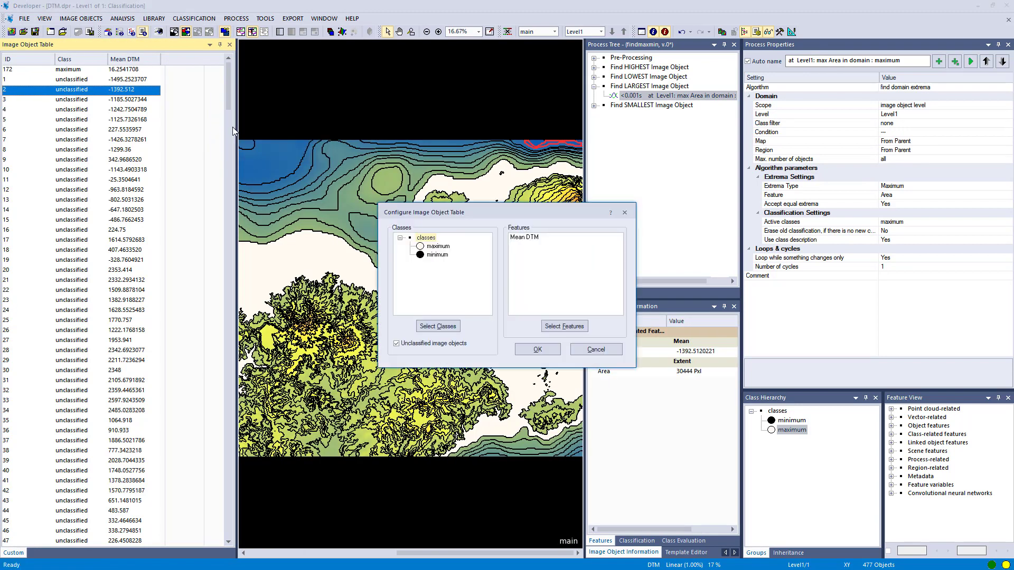
pyautogui.click(555, 325)
pyautogui.click(361, 213)
pyautogui.click(370, 246)
pyautogui.click(381, 255)
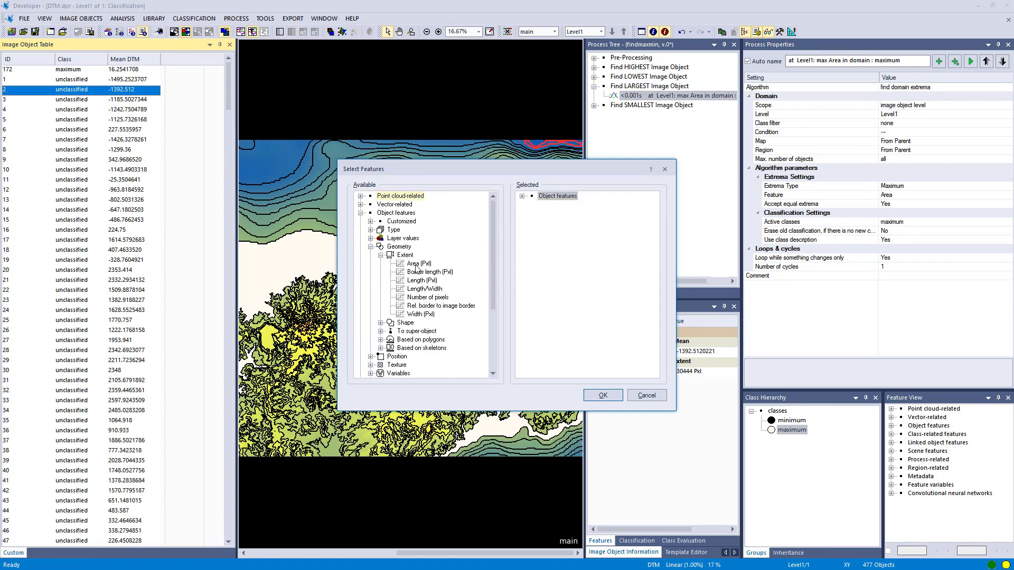
pyautogui.doubleClick(415, 265)
pyautogui.click(601, 396)
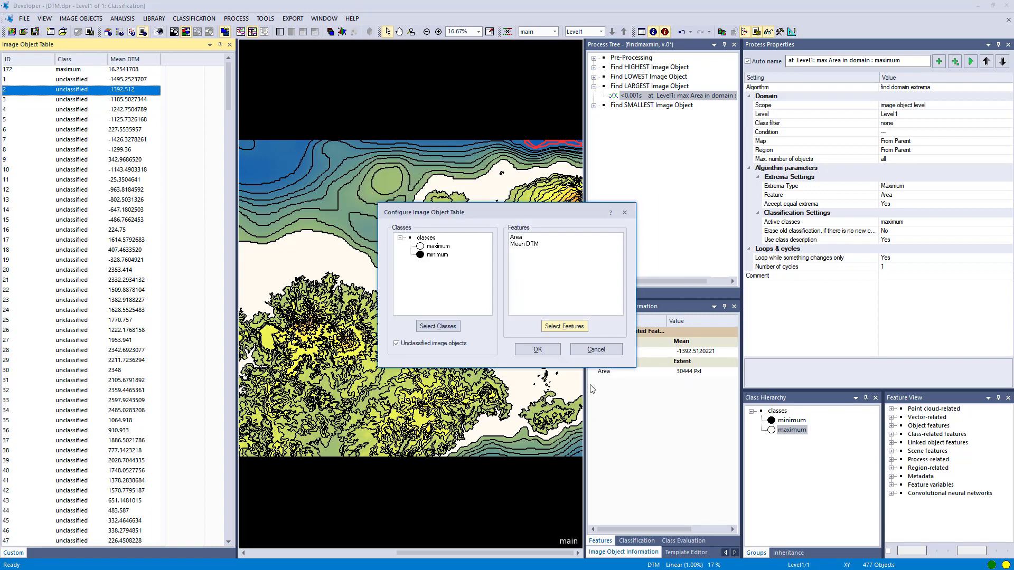
pyautogui.click(538, 349)
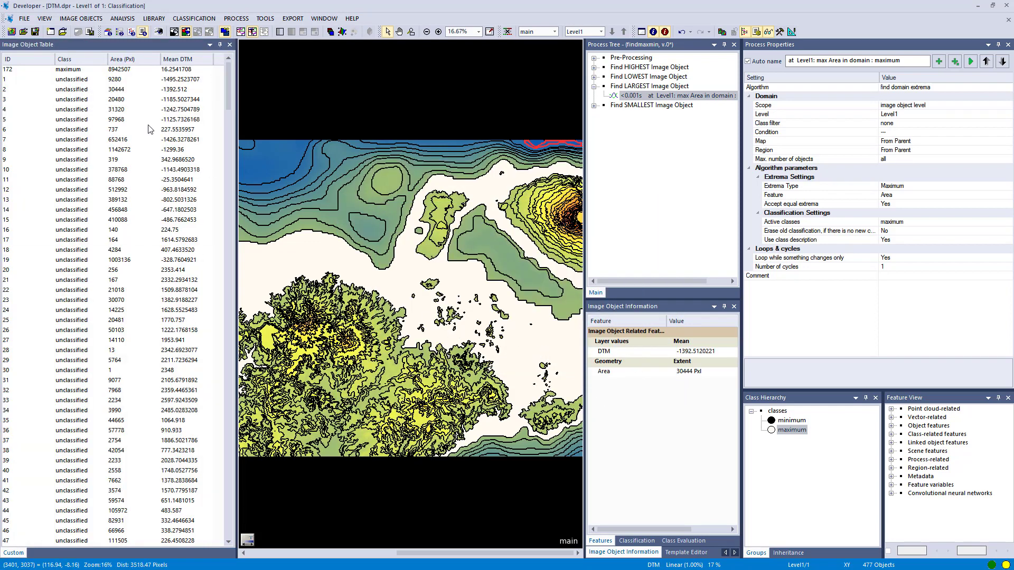
# Step: Sort the image object table by descending Area and view the whole object classified as maximum in the image
pyautogui.click(123, 61)
pyautogui.click(127, 61)
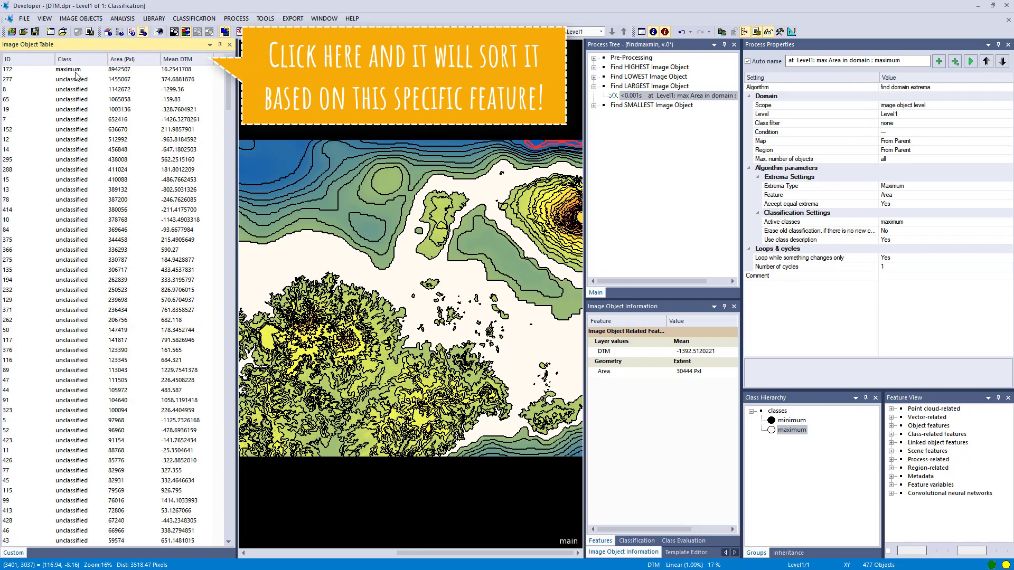
pyautogui.click(109, 73)
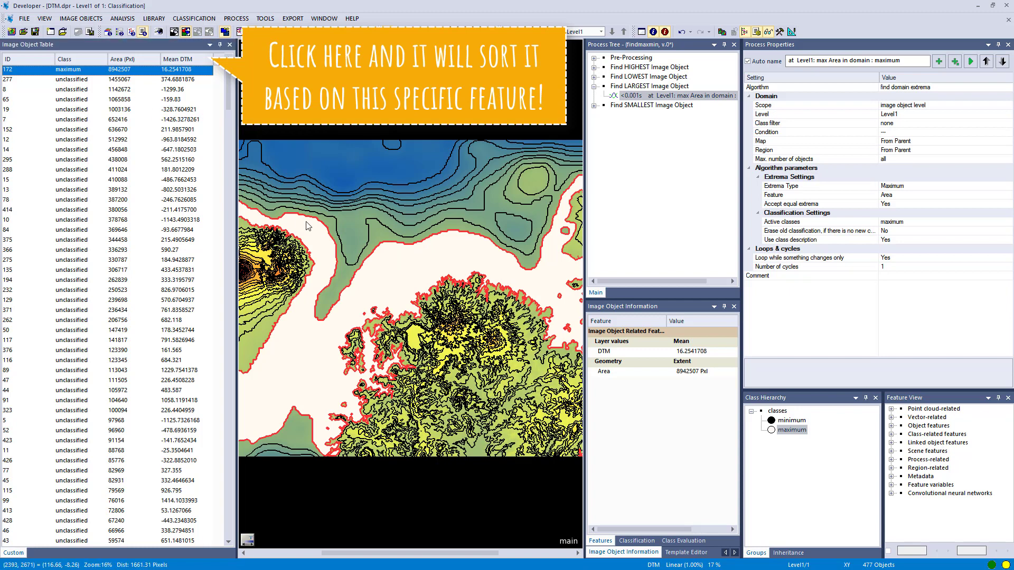
pyautogui.scroll(-2, 341, 235)
pyautogui.scroll(-1, 343, 243)
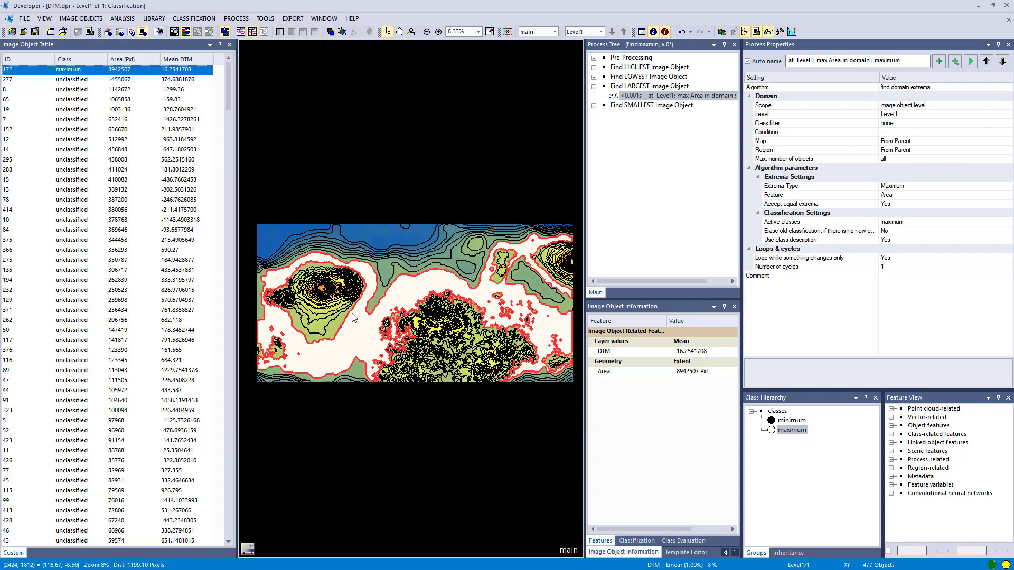
# Step: Set the active class of the Find SMALLEST Image Object process to minimum only and execute it
pyautogui.click(595, 107)
pyautogui.click(623, 115)
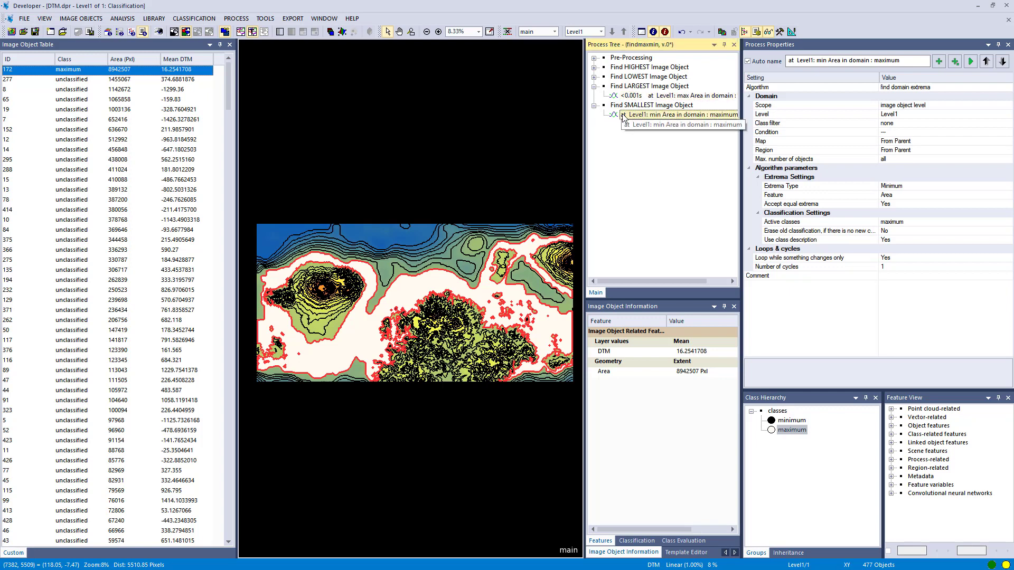
pyautogui.doubleClick(1006, 222)
pyautogui.click(458, 215)
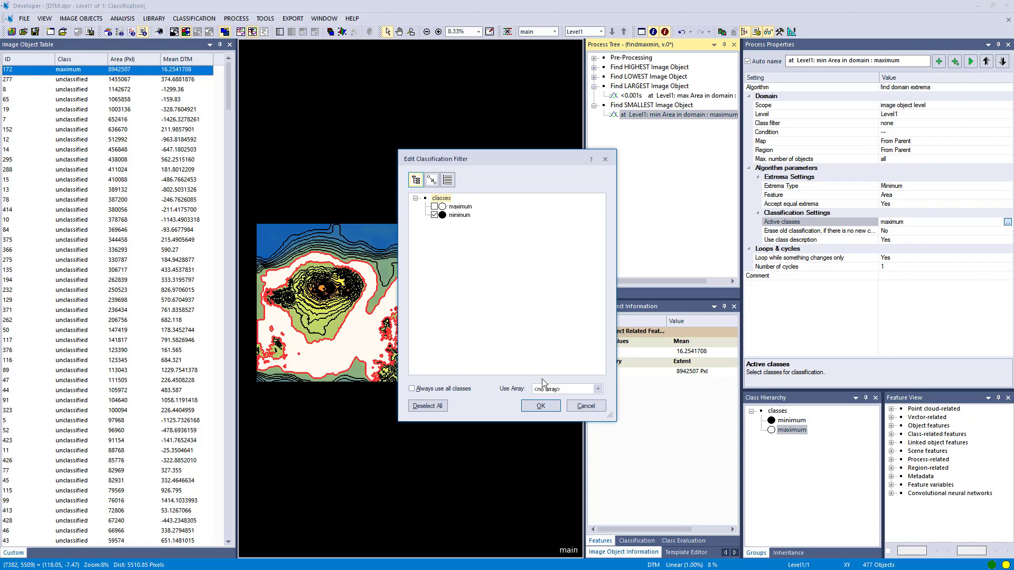
pyautogui.click(545, 404)
pyautogui.click(972, 62)
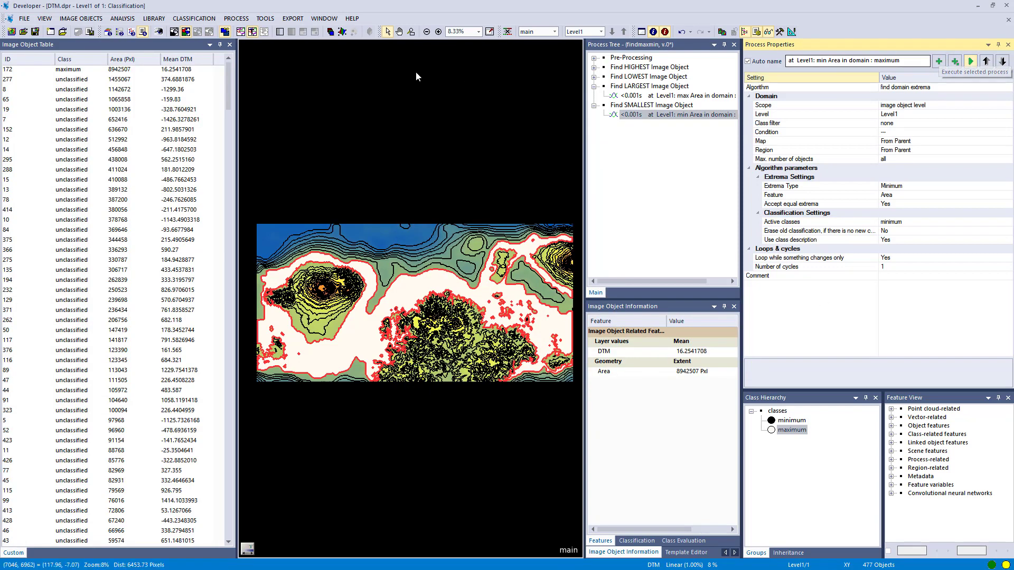
# Step: Step through the table objects classified as minimum to examine their area and location in the image
pyautogui.click(72, 60)
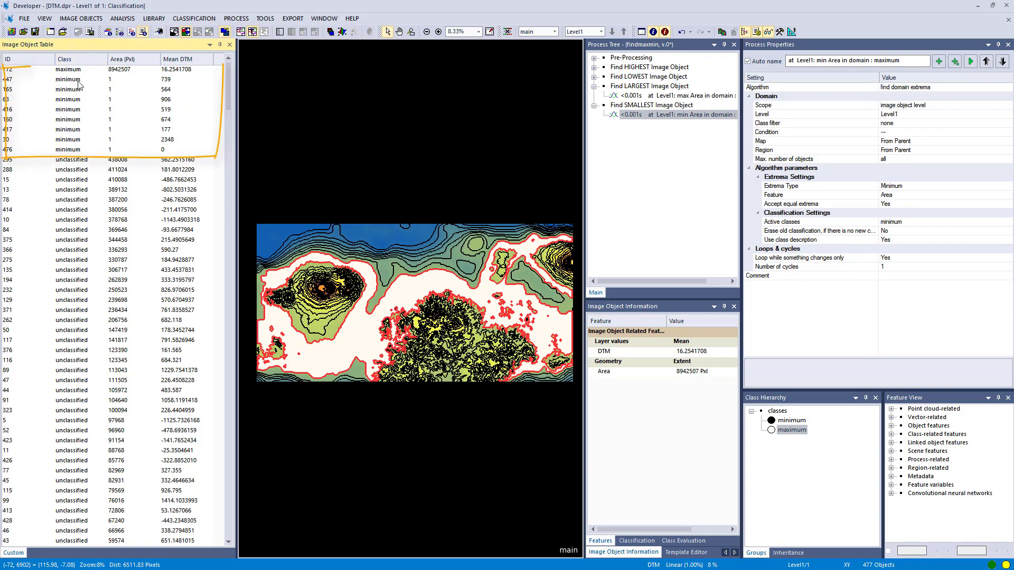
pyautogui.click(75, 80)
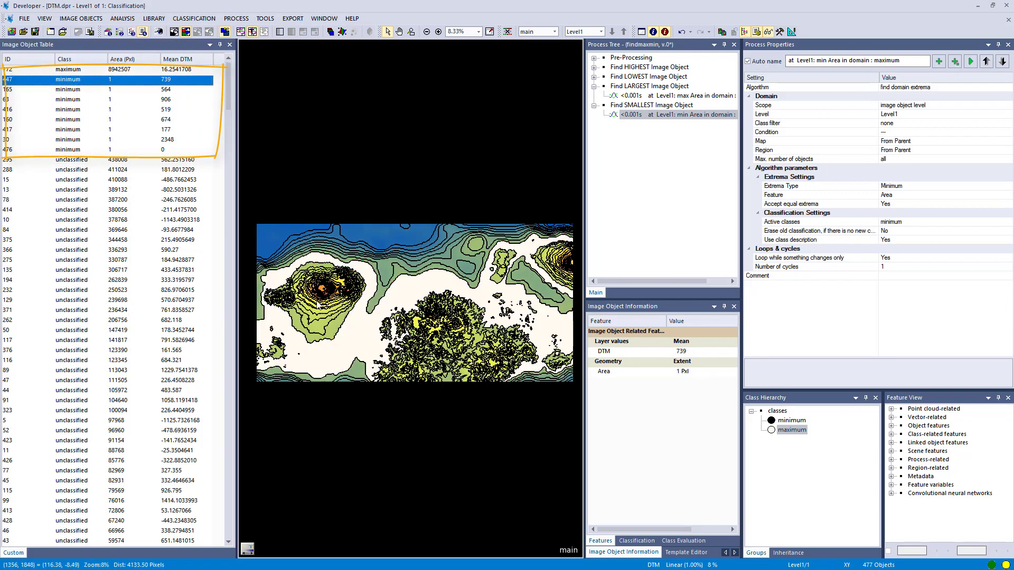
pyautogui.click(74, 90)
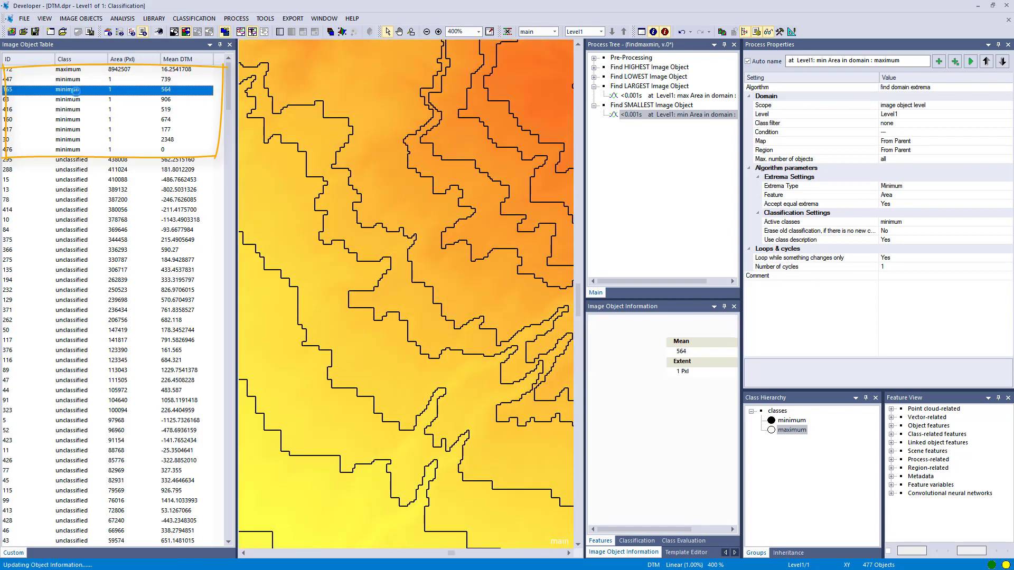
pyautogui.click(76, 98)
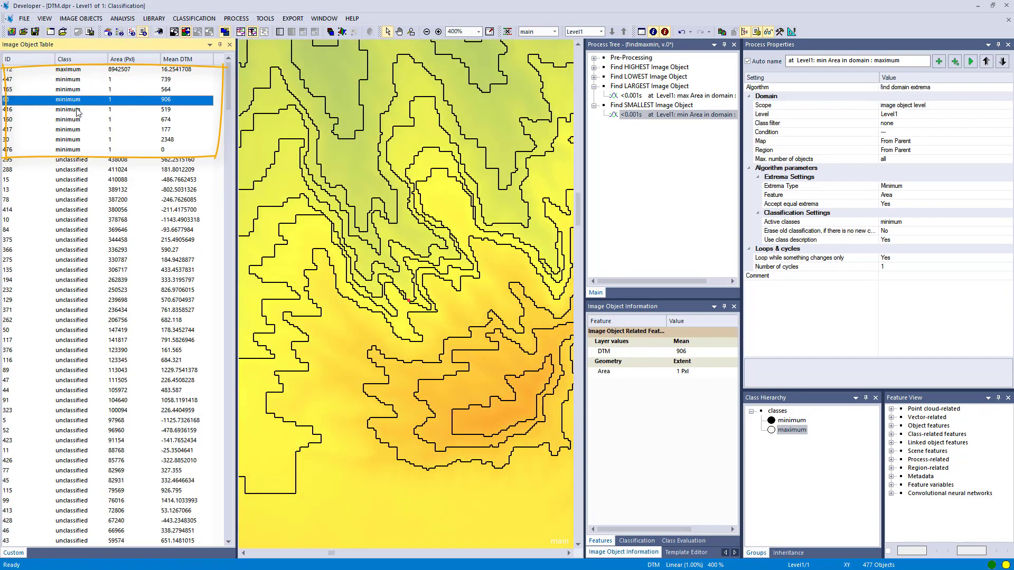
pyautogui.click(78, 110)
pyautogui.click(78, 121)
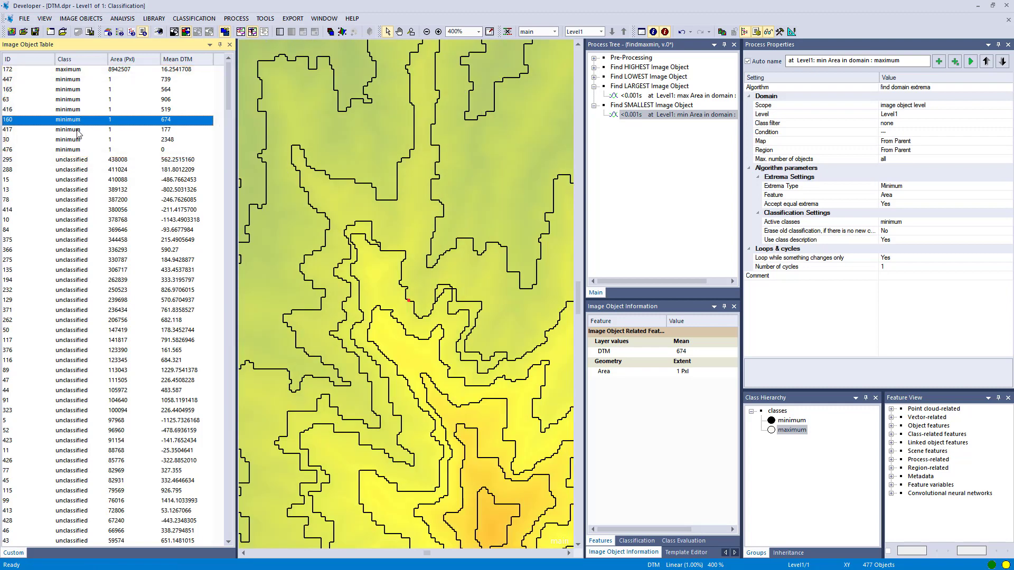
pyautogui.click(78, 130)
pyautogui.click(78, 141)
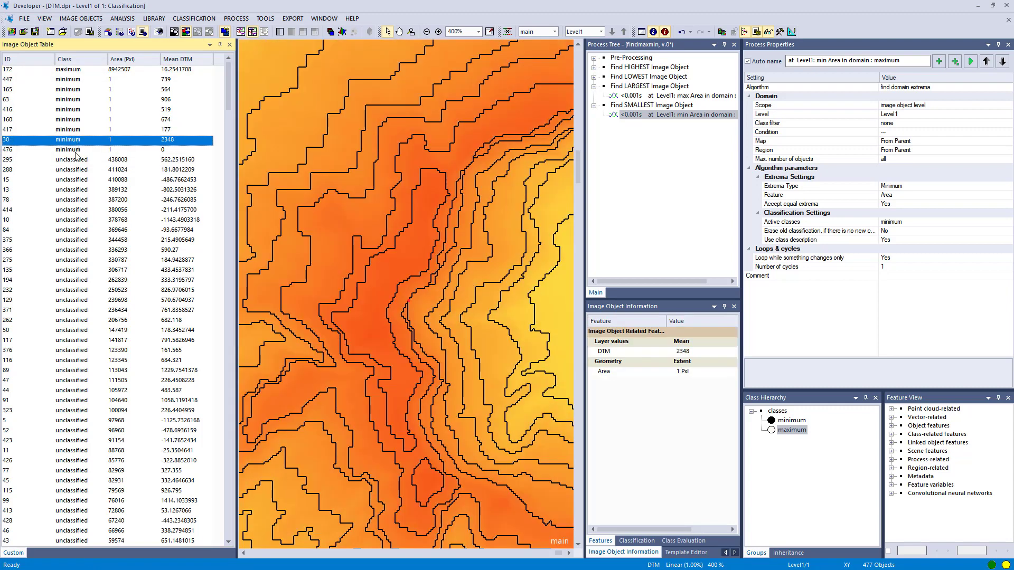
pyautogui.click(77, 151)
pyautogui.click(76, 161)
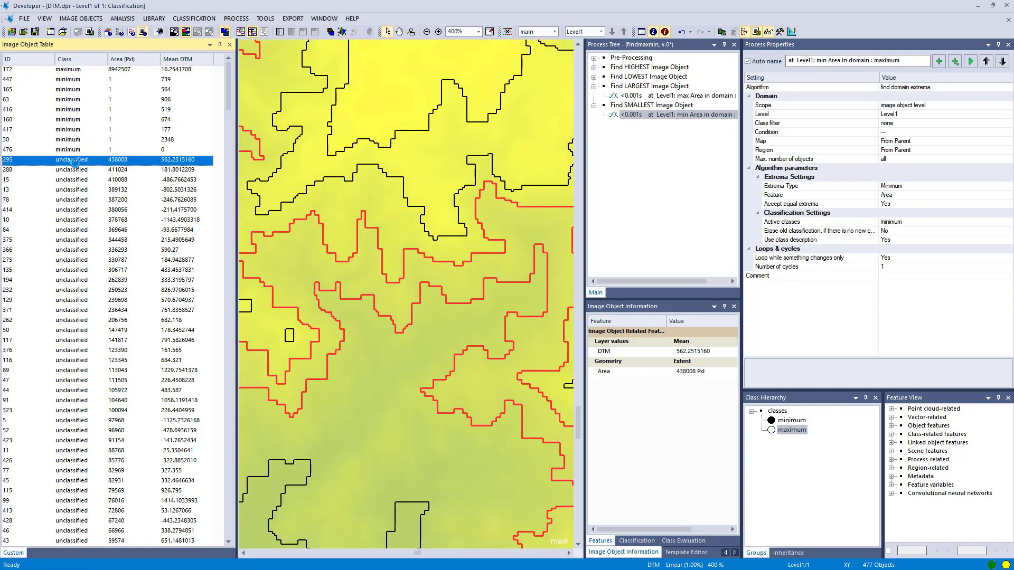
pyautogui.scroll(-2, 450, 217)
pyautogui.scroll(-5, 450, 217)
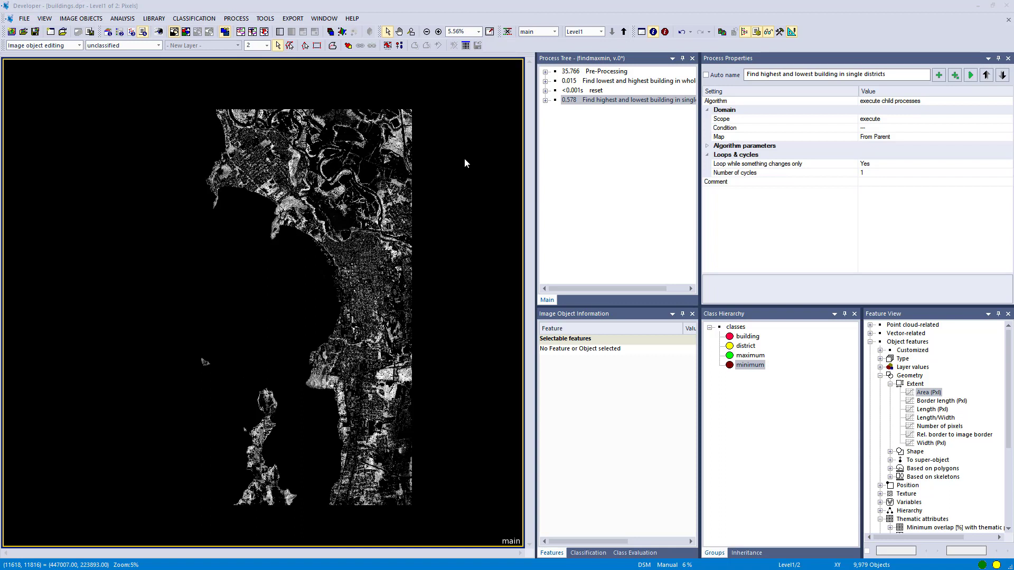
# Step: Show the classification view in the buildings project and examine the classified buildings across the scene
pyautogui.click(186, 32)
pyautogui.scroll(6, 355, 260)
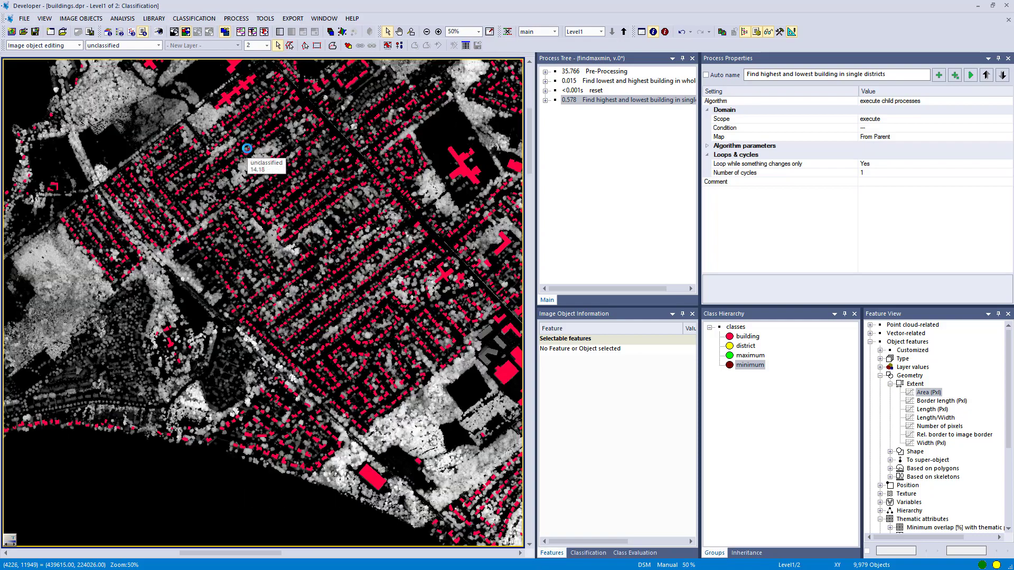
pyautogui.moveTo(400, 331); pyautogui.dragTo(210, 142)
pyautogui.scroll(-3, 465, 408)
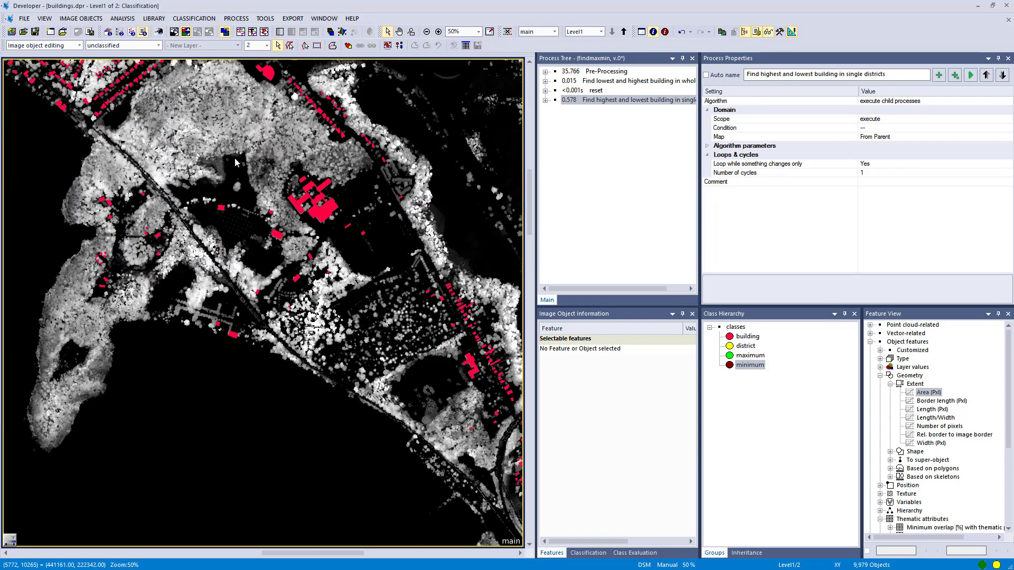
pyautogui.moveTo(470, 423); pyautogui.dragTo(156, 135)
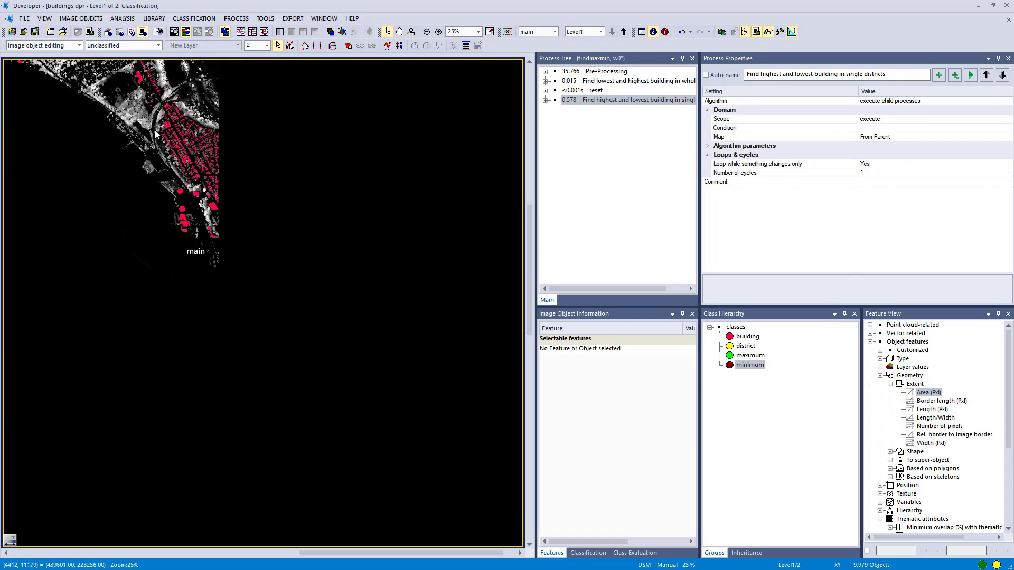
pyautogui.scroll(-1, 355, 331)
pyautogui.moveTo(355, 332); pyautogui.dragTo(238, 261)
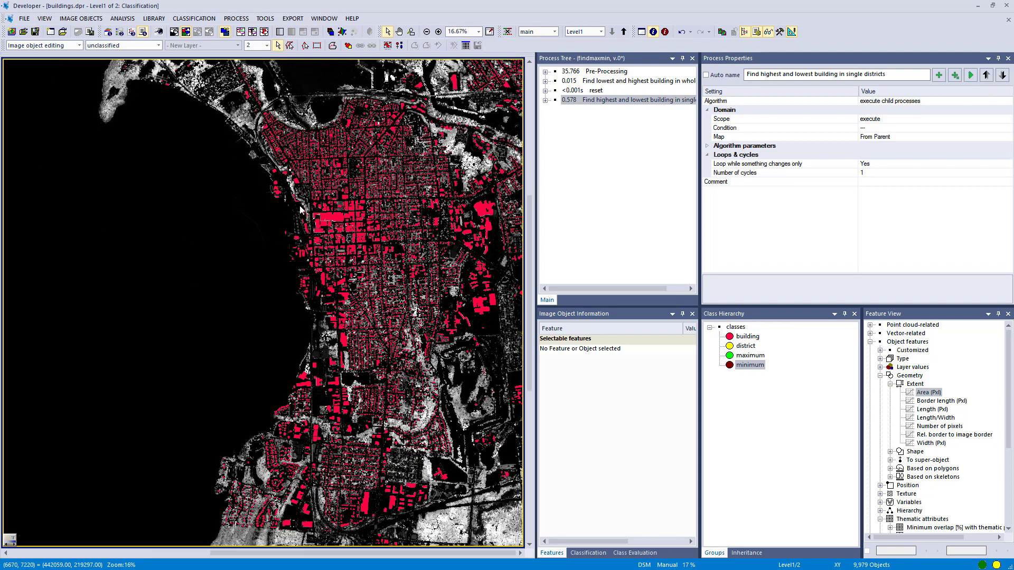
pyautogui.click(252, 33)
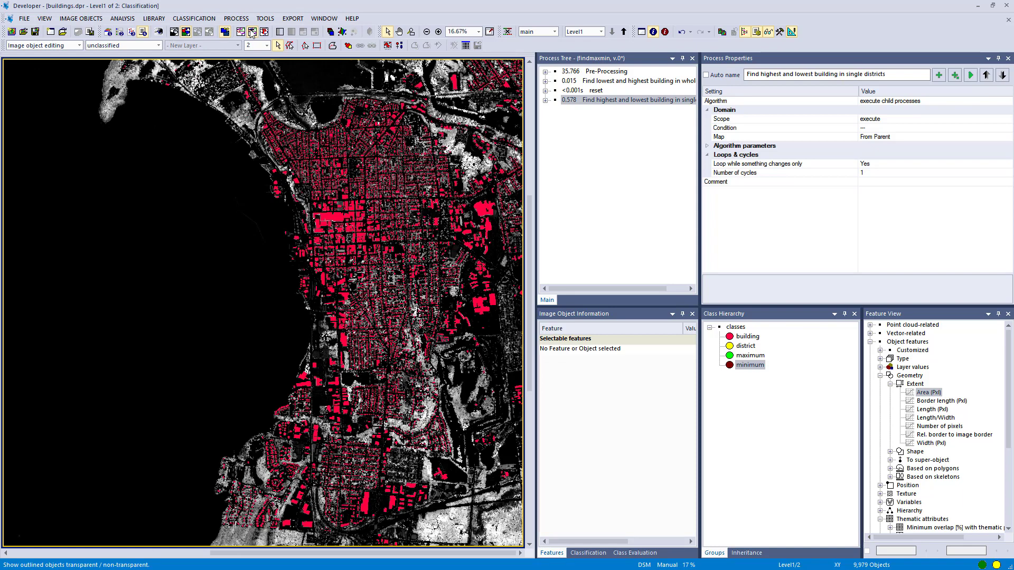
# Step: Review the building maximum DSM process under Find HIGHEST Image Object, and execute it and the minimum DSM process under Find LOWEST Image Object
pyautogui.click(546, 81)
pyautogui.click(555, 90)
pyautogui.click(555, 109)
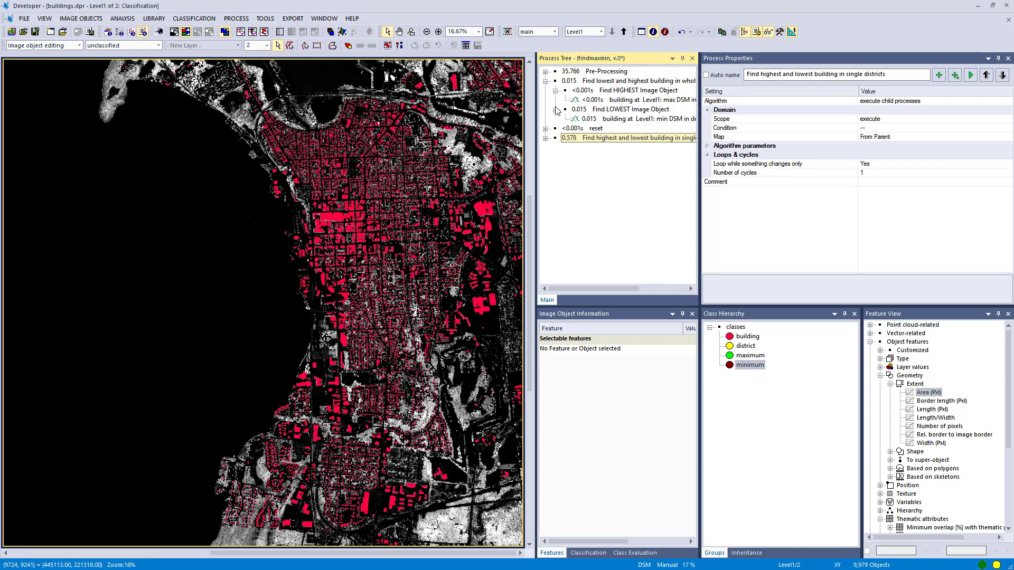
pyautogui.click(590, 101)
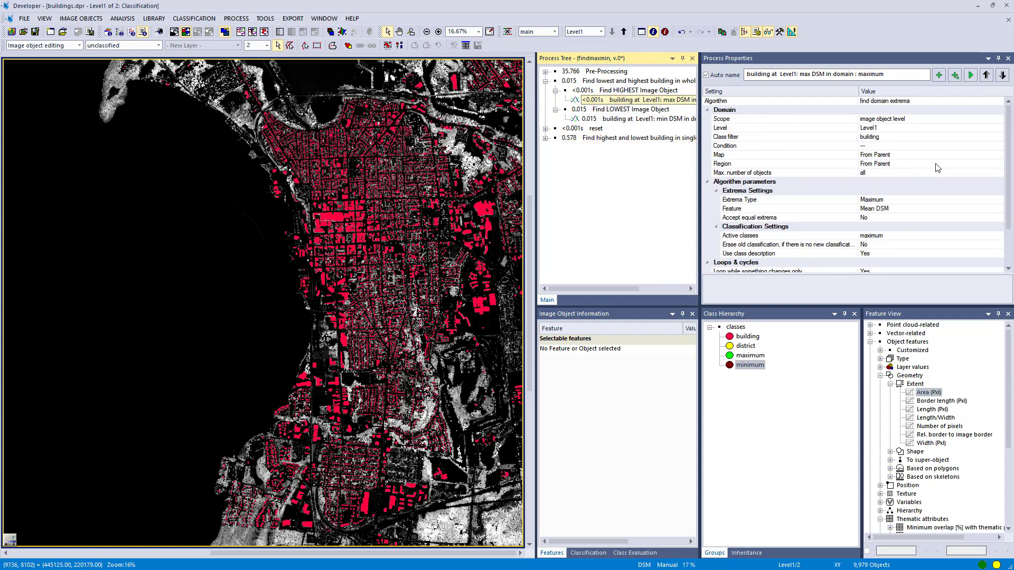
pyautogui.moveTo(1009, 152); pyautogui.dragTo(1009, 197)
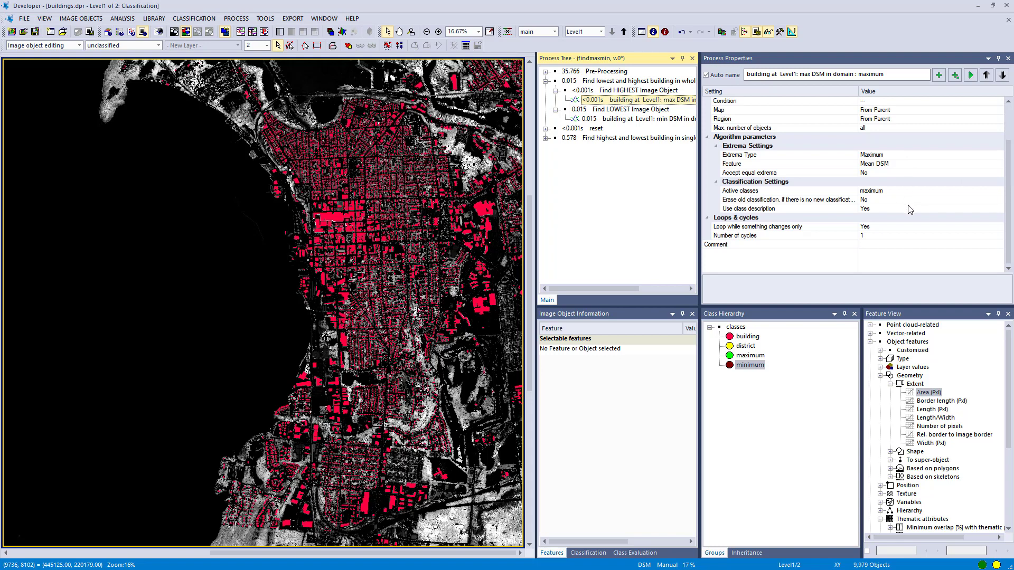
pyautogui.click(971, 76)
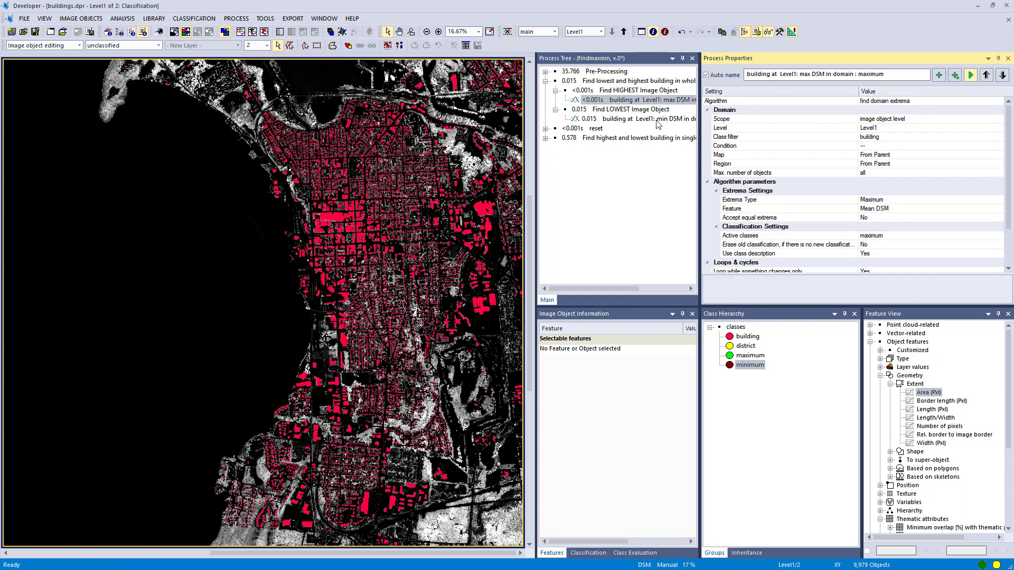
pyautogui.click(658, 120)
pyautogui.click(972, 77)
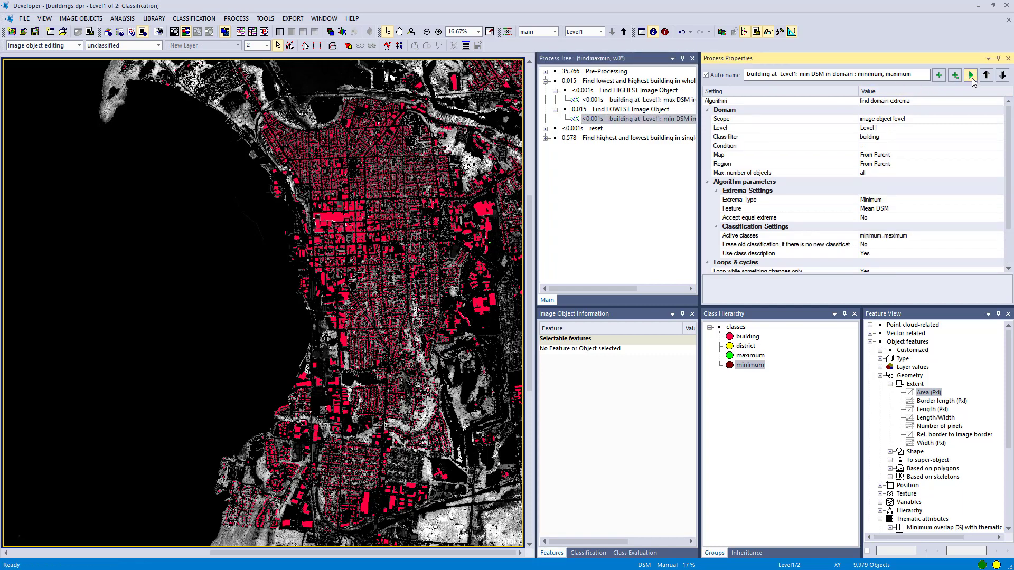
# Step: Open the image object table and inspect the location, mean DSM and number of pixels of the maximum and minimum buildings
pyautogui.scroll(5, 239, 354)
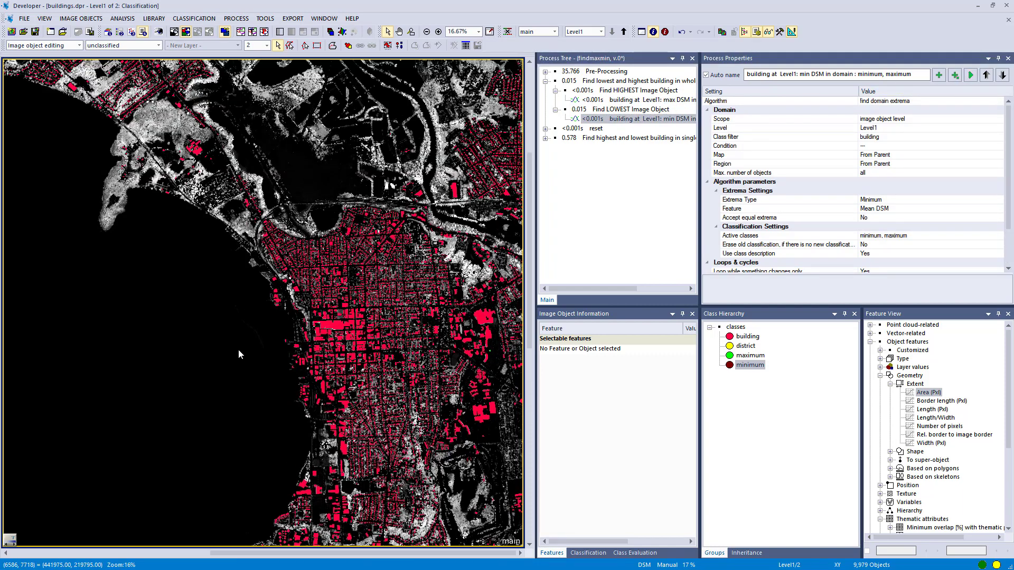
pyautogui.moveTo(326, 315); pyautogui.dragTo(367, 452)
pyautogui.scroll(-1, 366, 453)
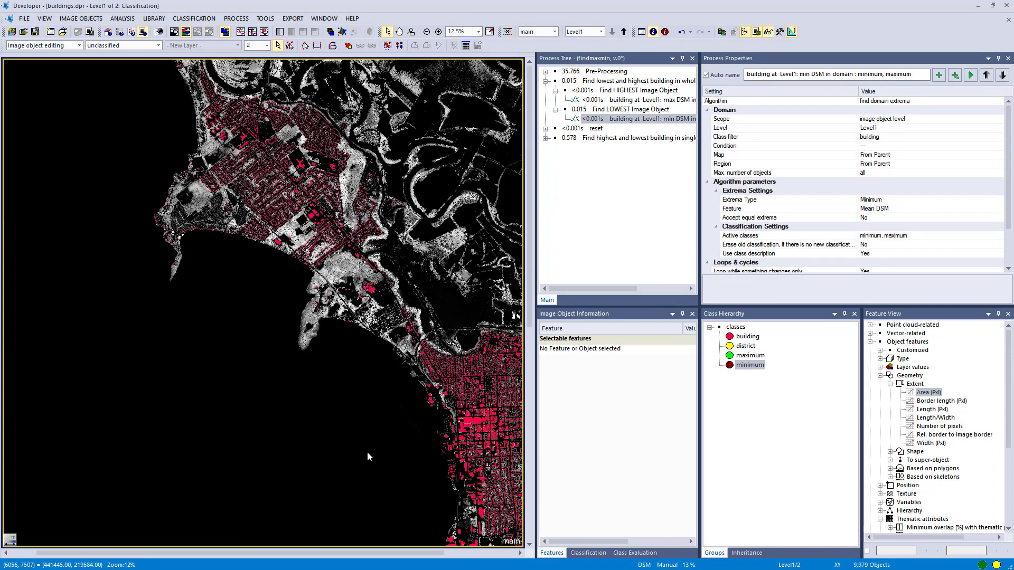
pyautogui.click(664, 32)
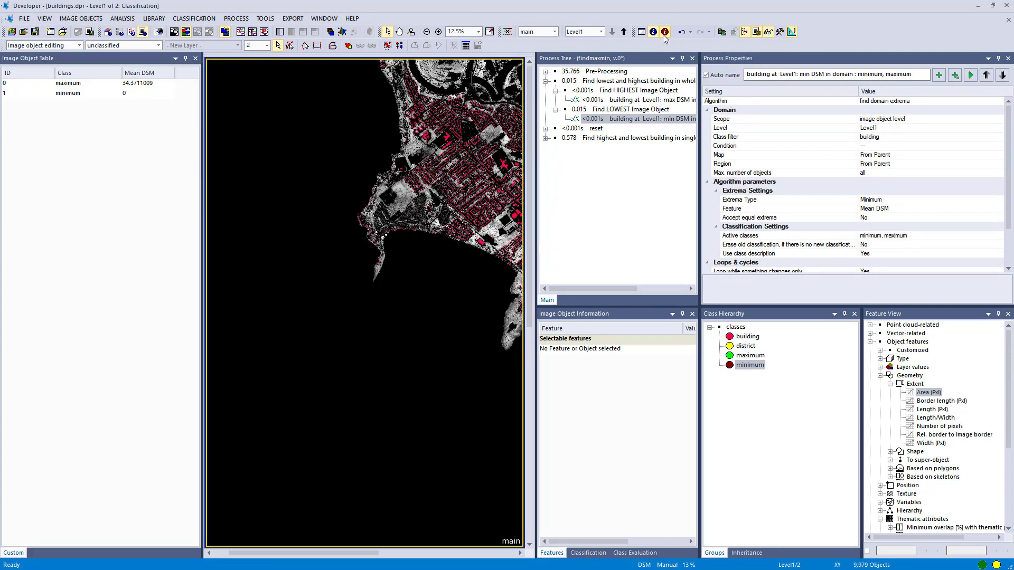
pyautogui.click(68, 83)
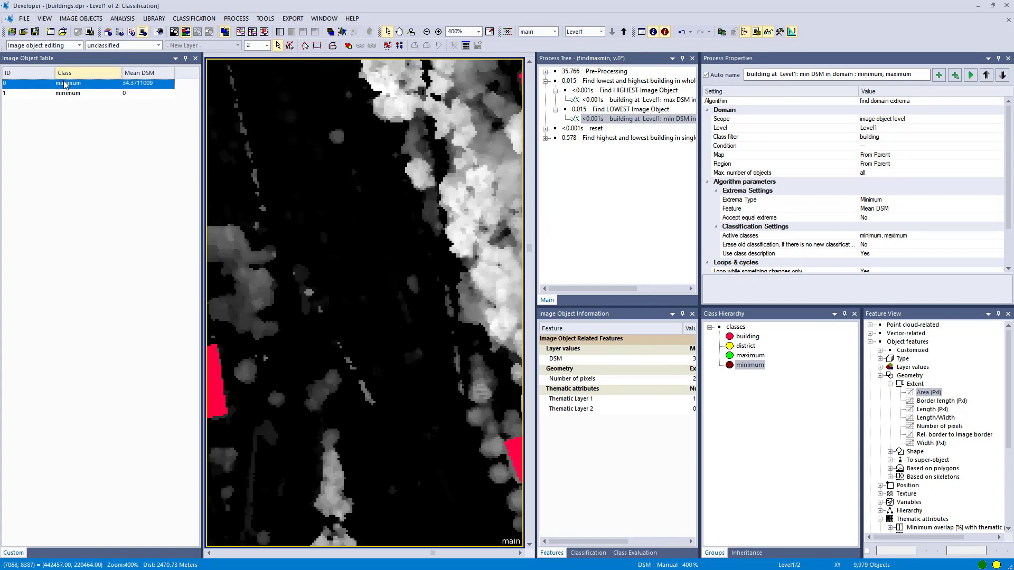
pyautogui.click(62, 94)
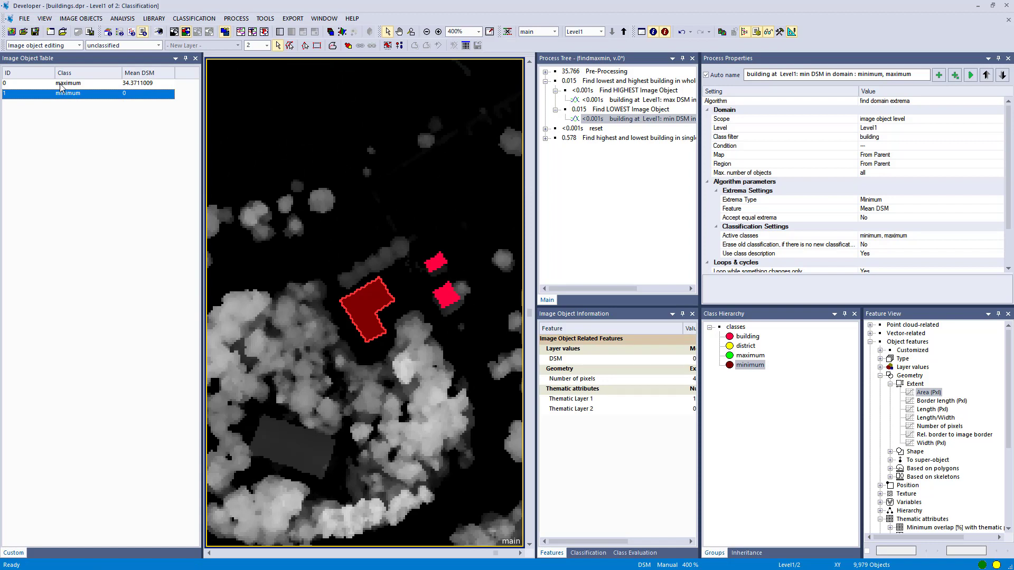
pyautogui.moveTo(350, 305)
pyautogui.moveTo(683, 329); pyautogui.dragTo(624, 331)
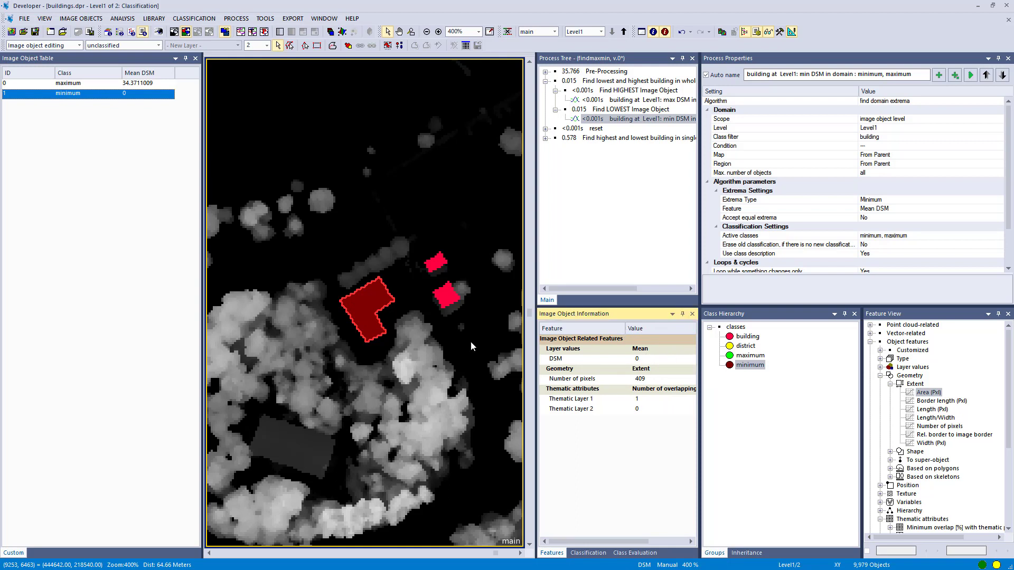
pyautogui.click(98, 85)
pyautogui.moveTo(384, 315)
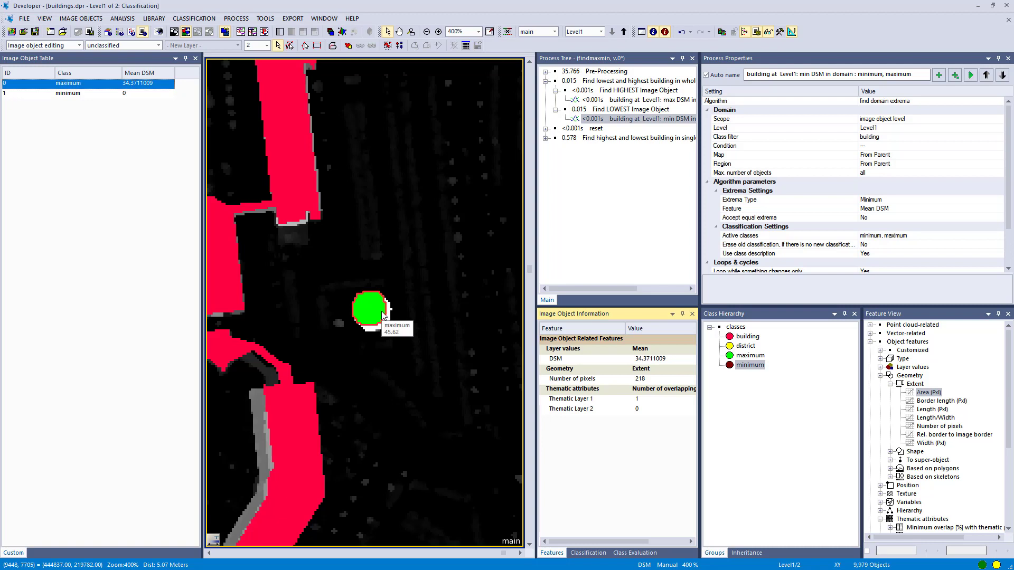
# Step: Collapse the whole-scene building processes and execute the reset process to return the maximum and minimum objects to the building class
pyautogui.click(556, 91)
pyautogui.click(555, 100)
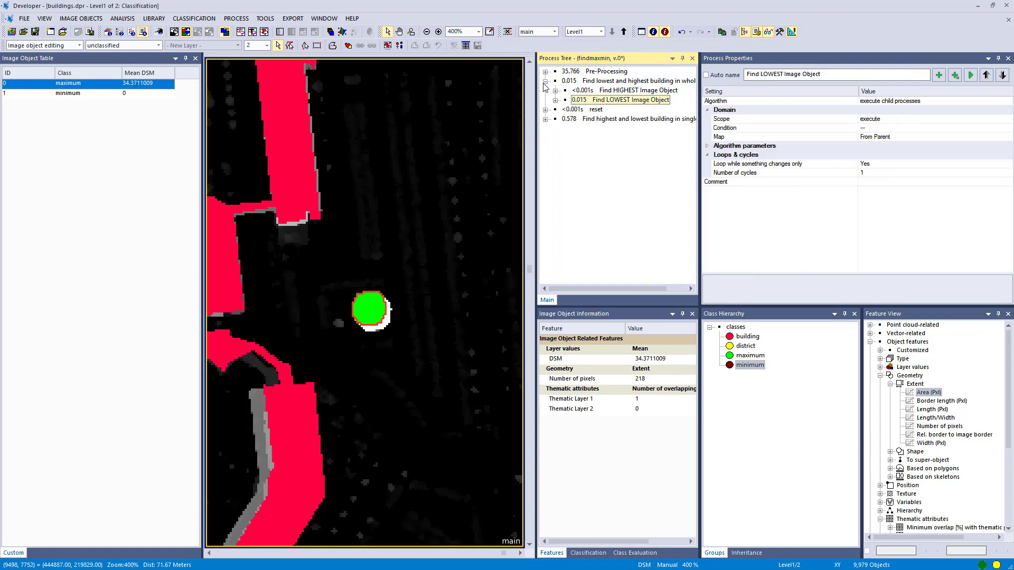
pyautogui.moveTo(536, 83); pyautogui.dragTo(516, 83)
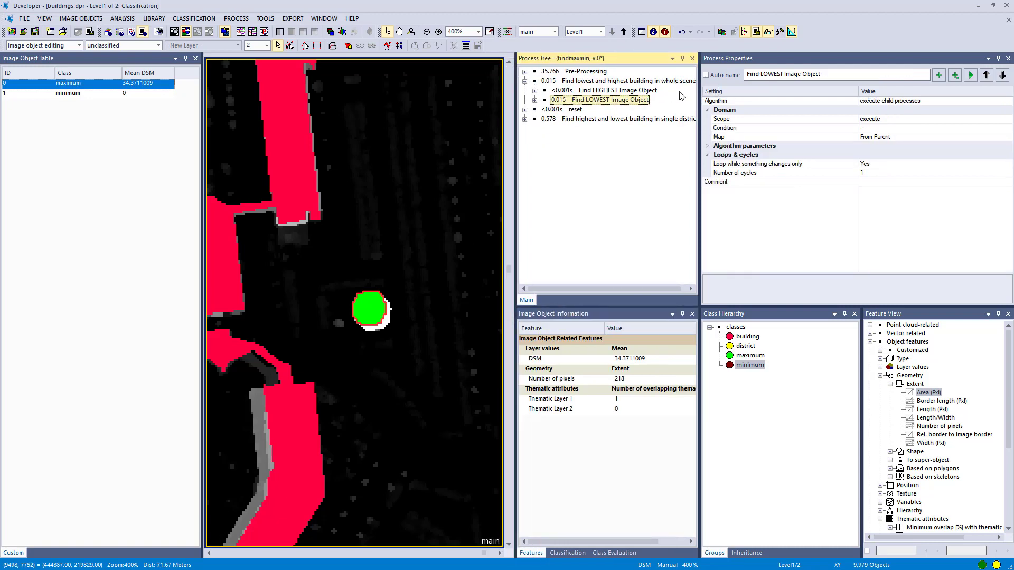
pyautogui.click(525, 81)
pyautogui.click(526, 90)
pyautogui.rightClick(559, 90)
pyautogui.click(578, 109)
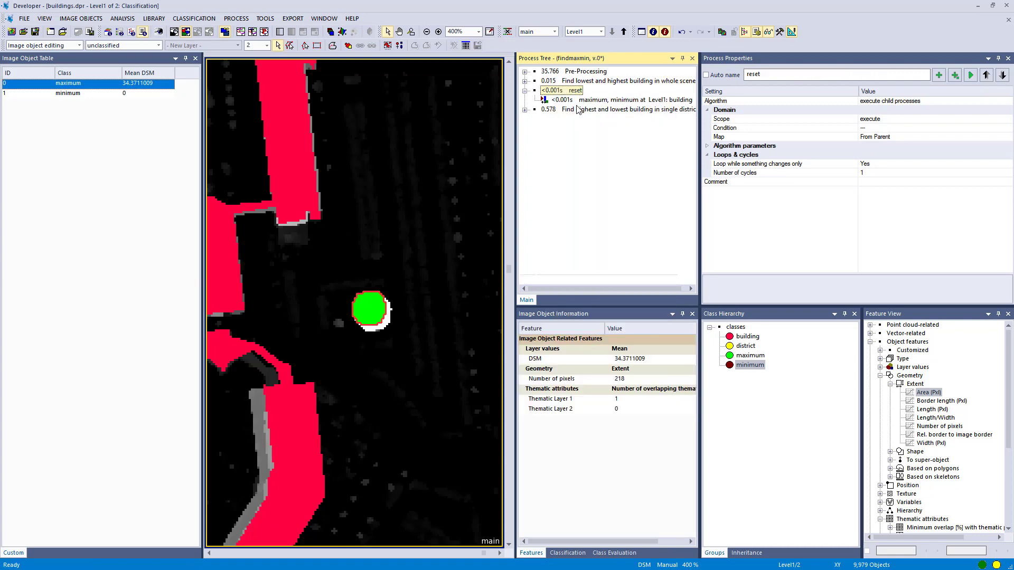
pyautogui.scroll(-8, 412, 183)
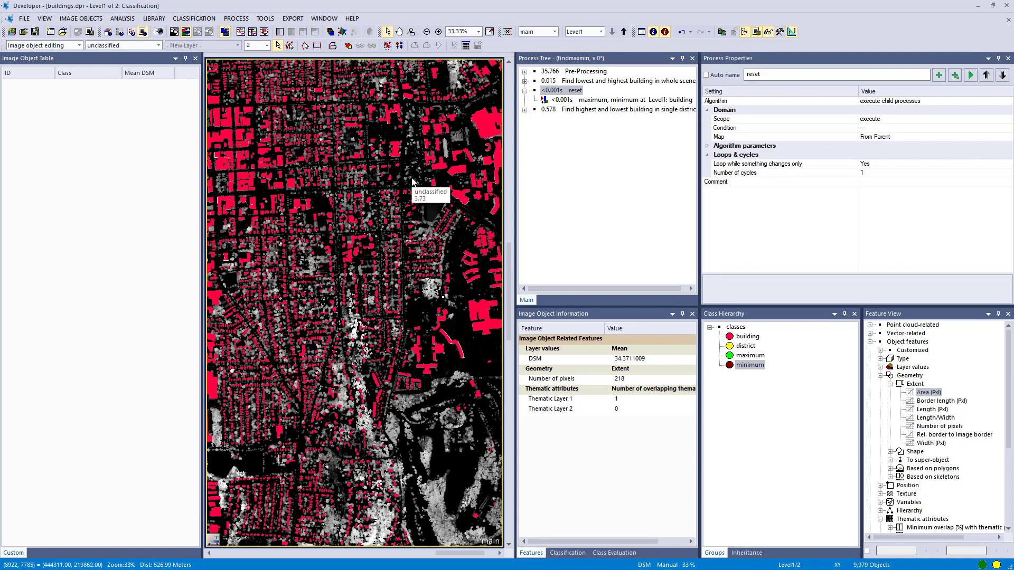
pyautogui.click(525, 90)
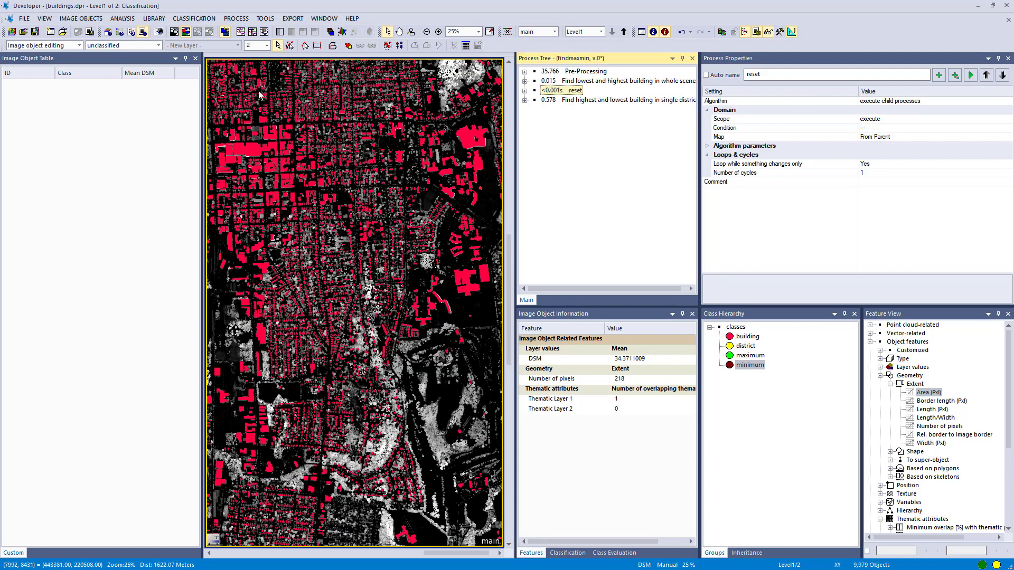
# Step: Close the image object table and split the view horizontally, with the Level2 districts above and the Level1 buildings below
pyautogui.click(195, 58)
pyautogui.moveTo(181, 95); pyautogui.dragTo(356, 183)
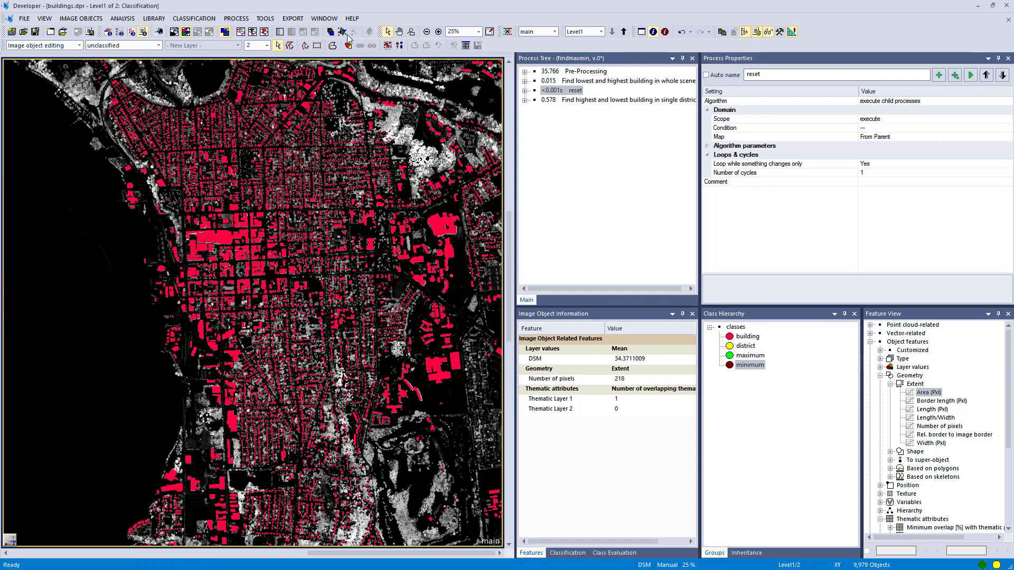
pyautogui.click(323, 21)
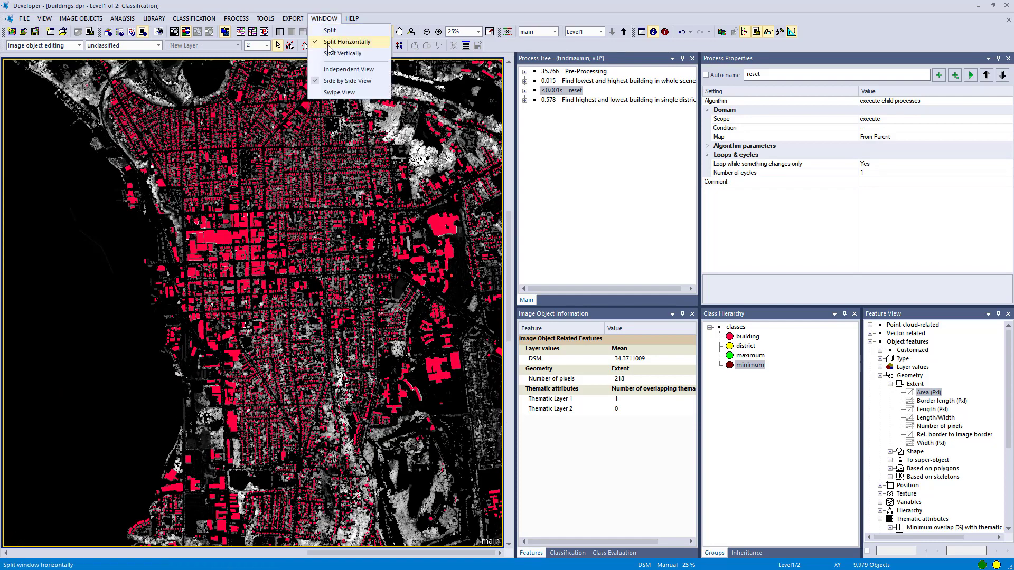
pyautogui.click(328, 43)
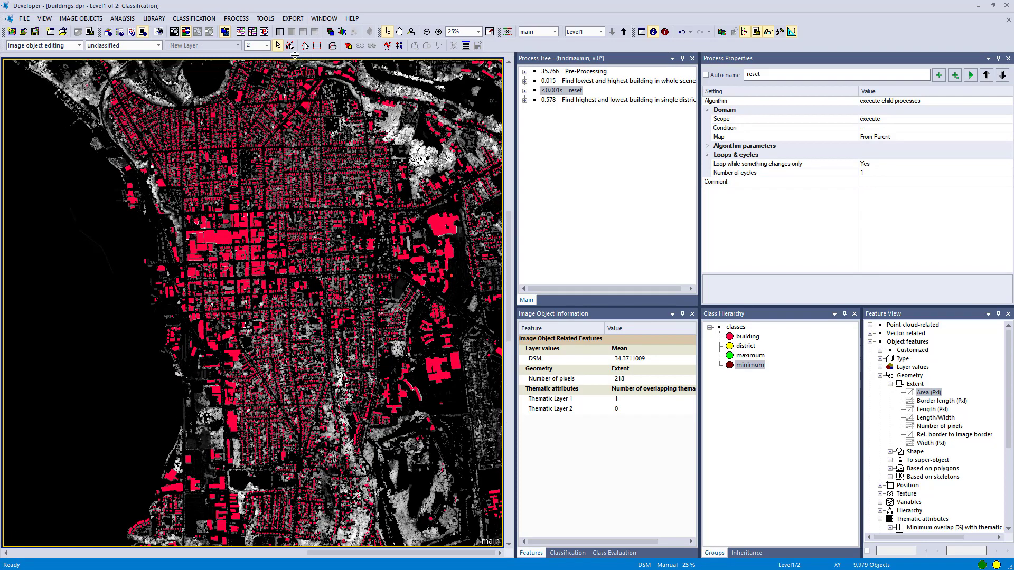
pyautogui.click(309, 280)
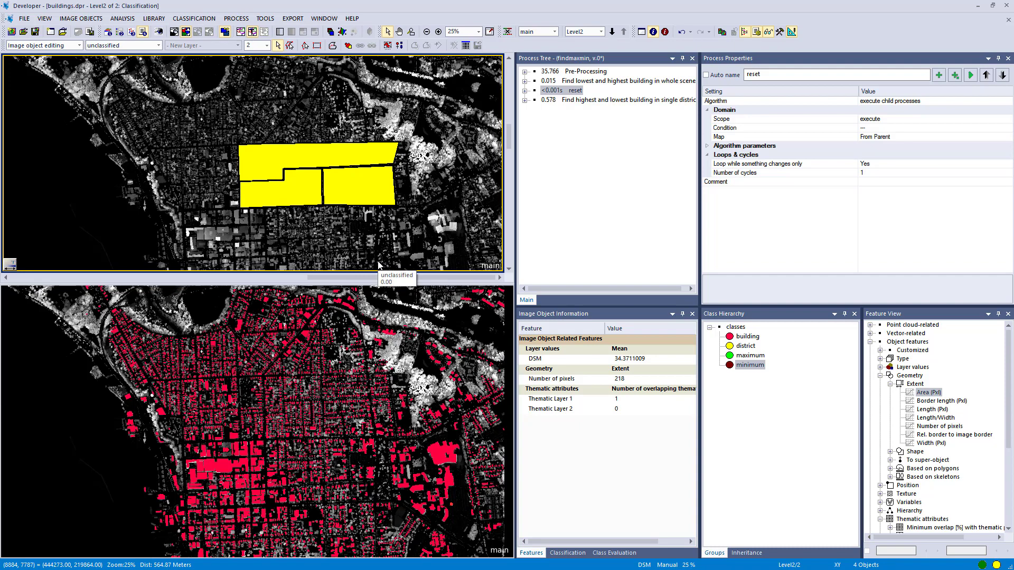
pyautogui.scroll(2, 362, 193)
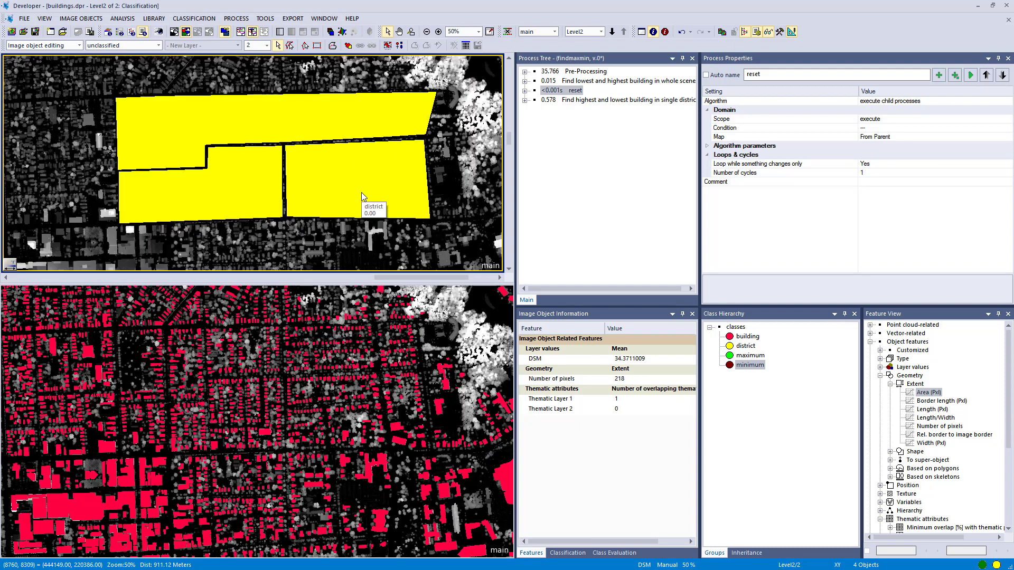
# Step: Examine the domain and extrema settings of the Find HIGHEST Image Object parent process and its sub-objects child process for single districts
pyautogui.click(525, 100)
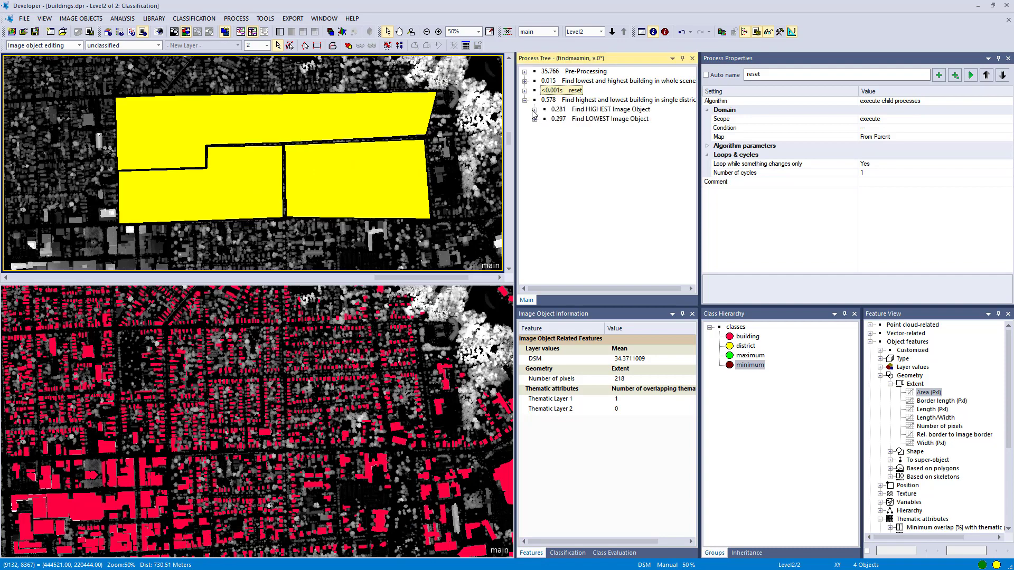
pyautogui.click(535, 110)
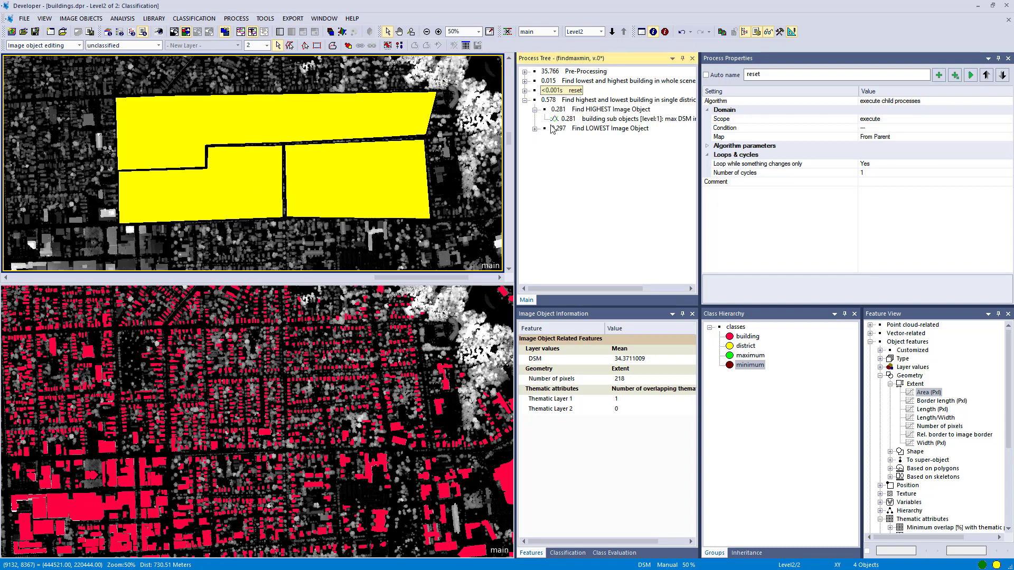
pyautogui.click(572, 112)
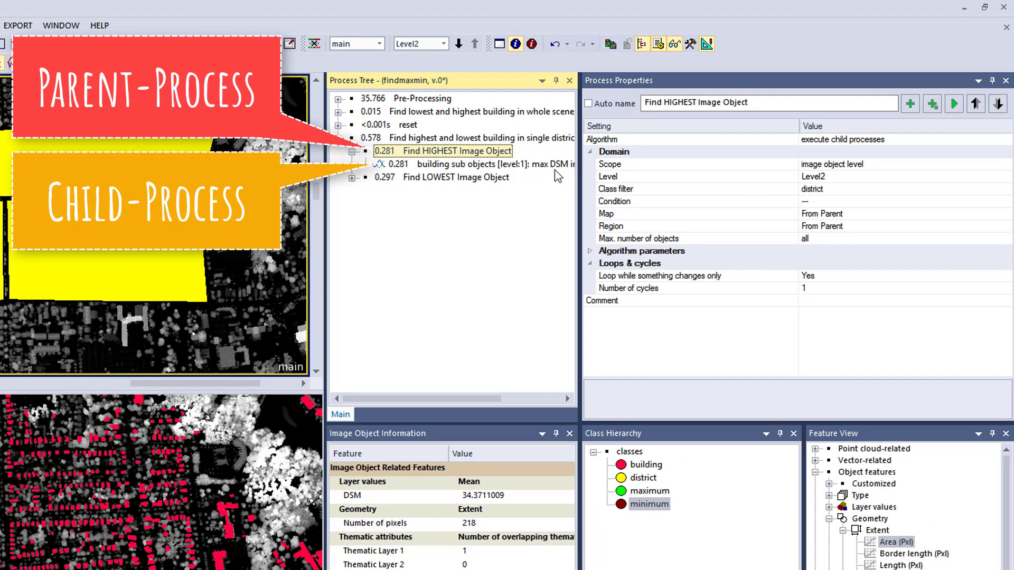
pyautogui.click(531, 167)
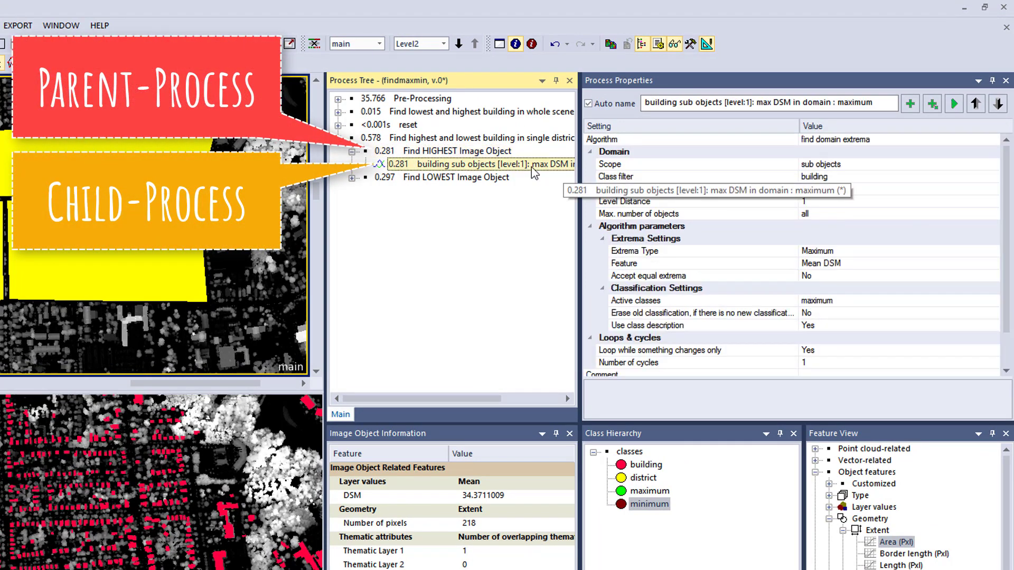
pyautogui.click(852, 168)
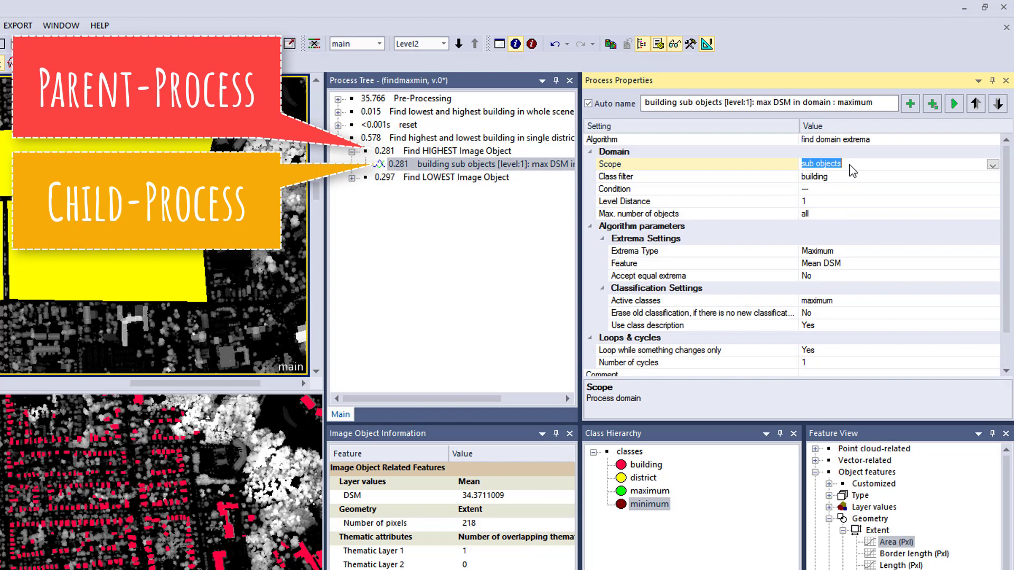
pyautogui.click(430, 153)
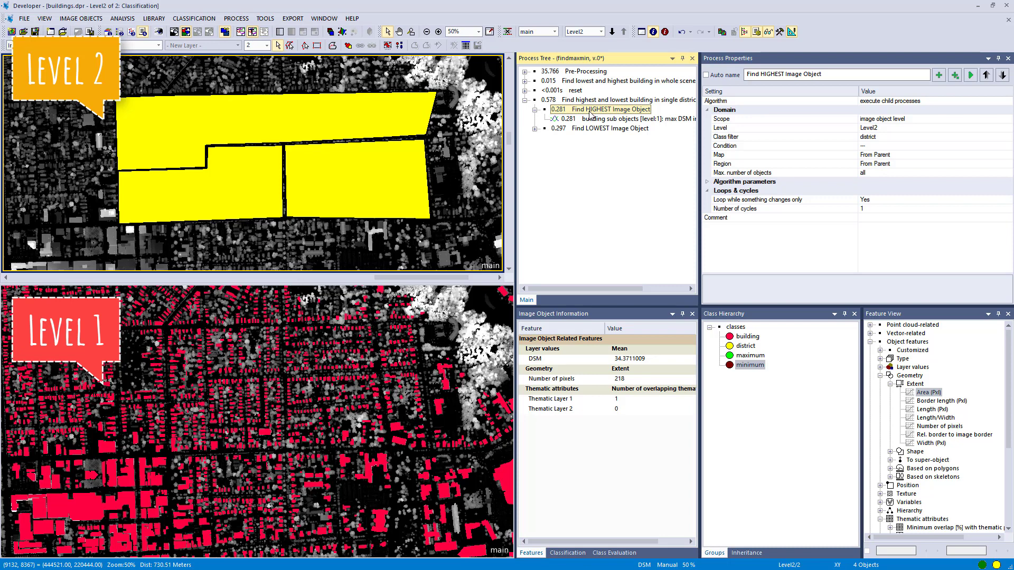
pyautogui.click(575, 121)
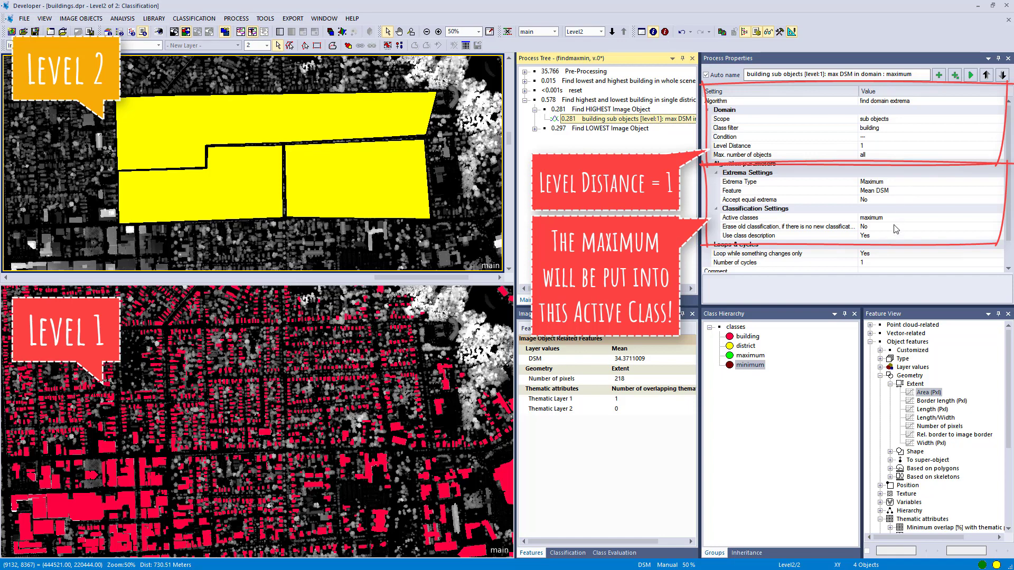
# Step: Execute the Find HIGHEST Image Object and Find LOWEST Image Object parent processes on the Level2 district objects
pyautogui.click(607, 111)
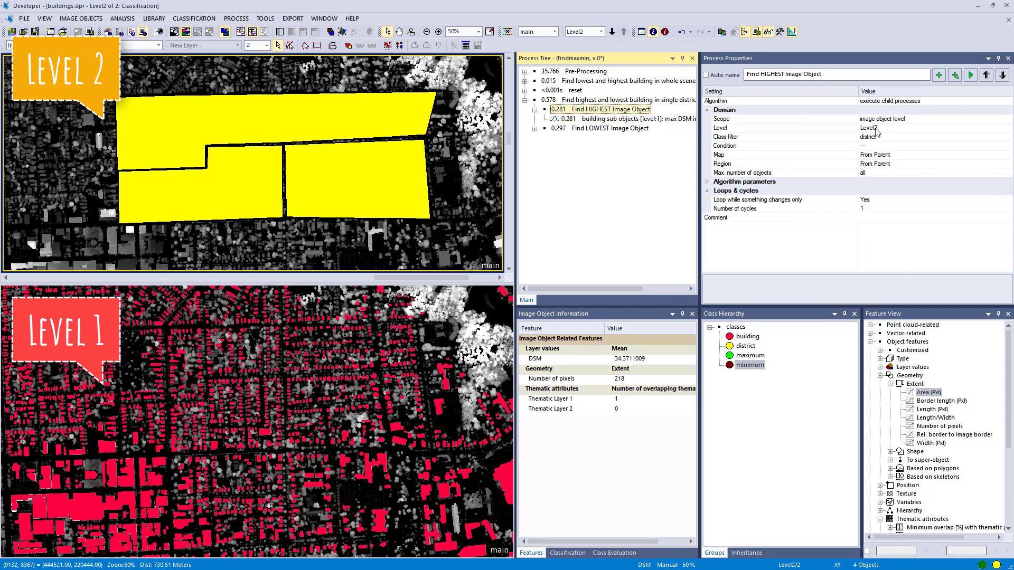
pyautogui.click(972, 77)
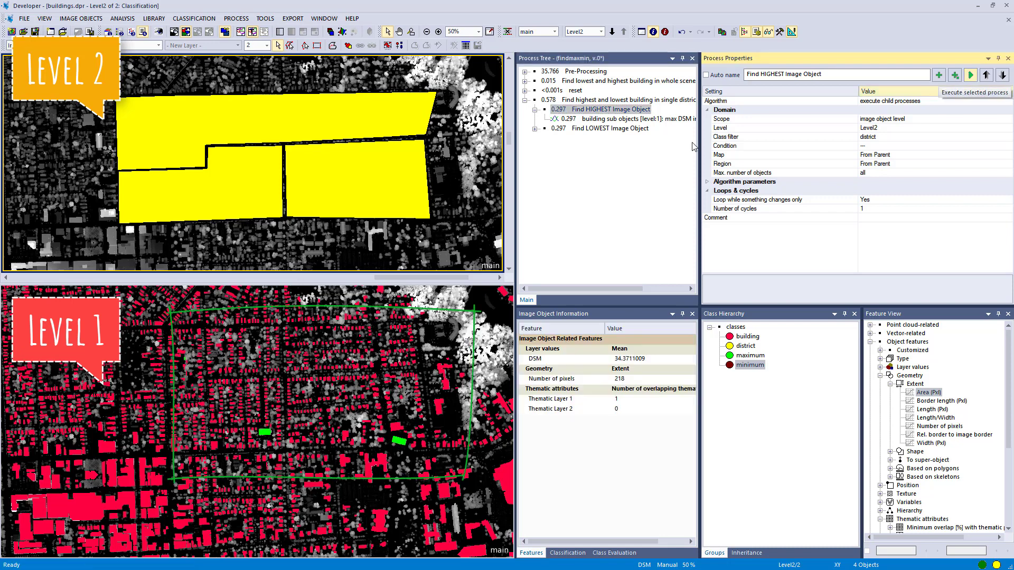
pyautogui.click(535, 129)
pyautogui.click(558, 129)
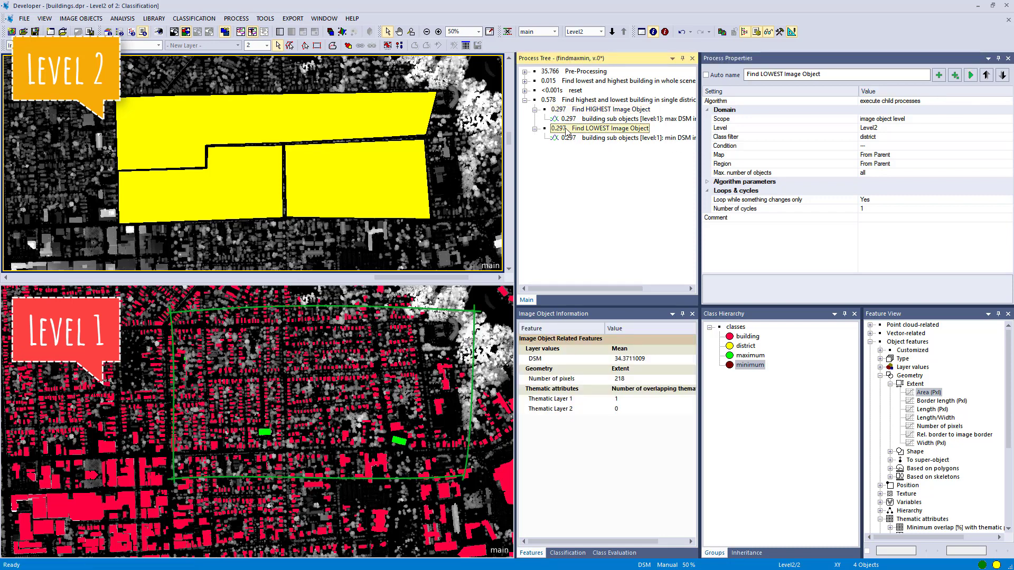
pyautogui.click(971, 77)
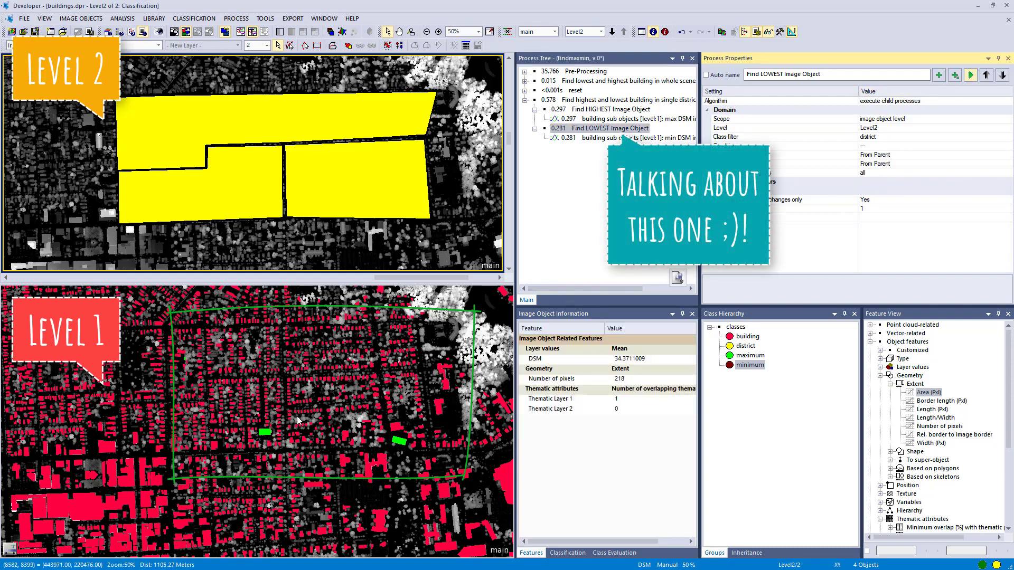
# Step: Reopen the image object table, enlarge both image views and activate the Level1 building view to list its extreme objects
pyautogui.click(667, 33)
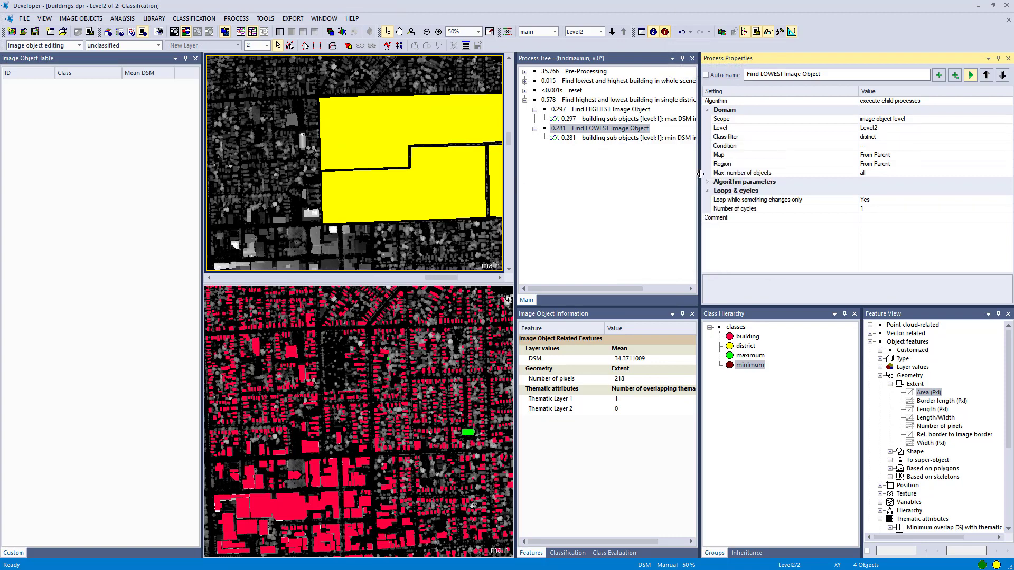
pyautogui.moveTo(701, 174); pyautogui.dragTo(824, 196)
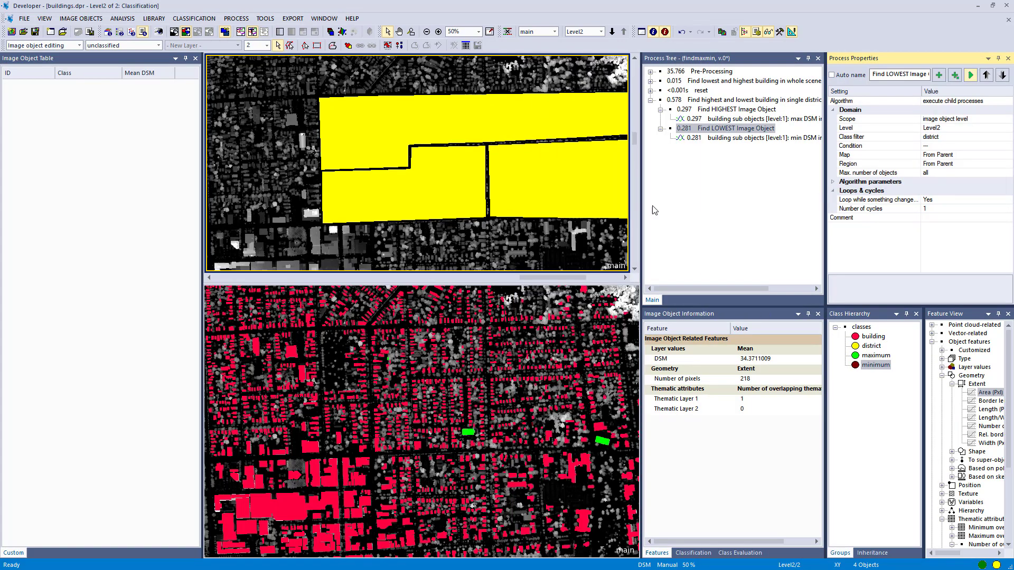
pyautogui.moveTo(642, 211); pyautogui.dragTo(725, 212)
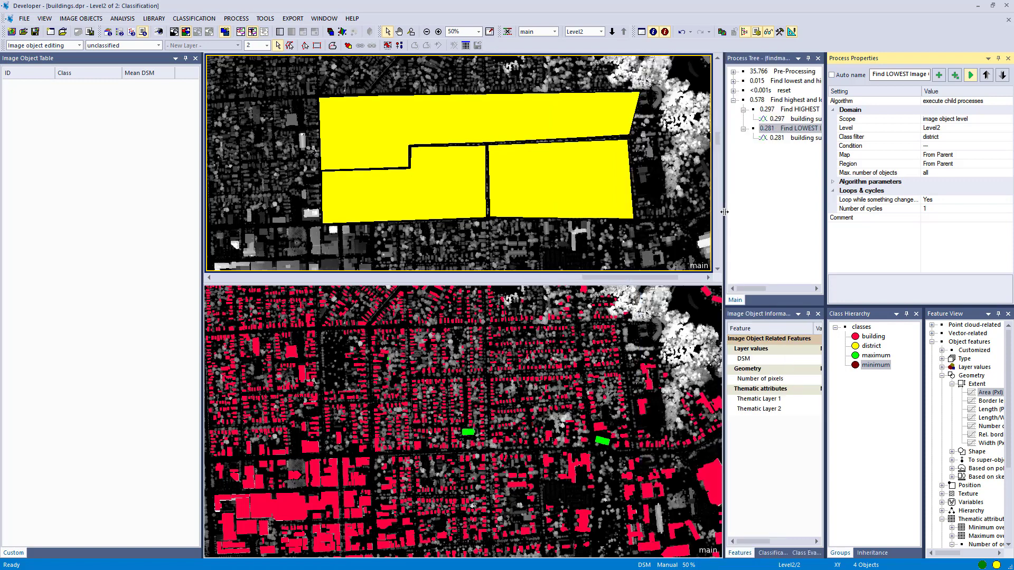
pyautogui.click(82, 96)
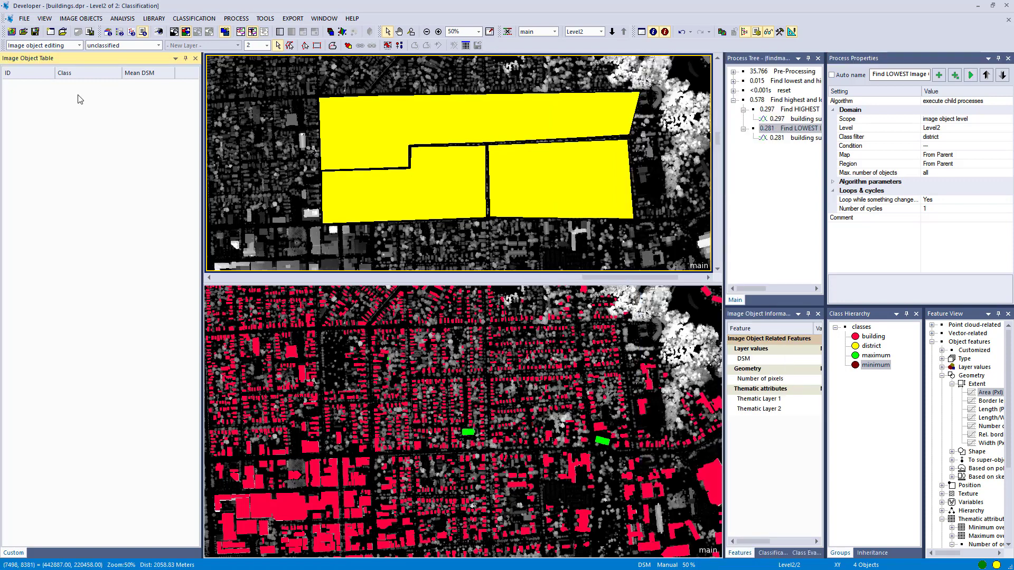
pyautogui.click(310, 367)
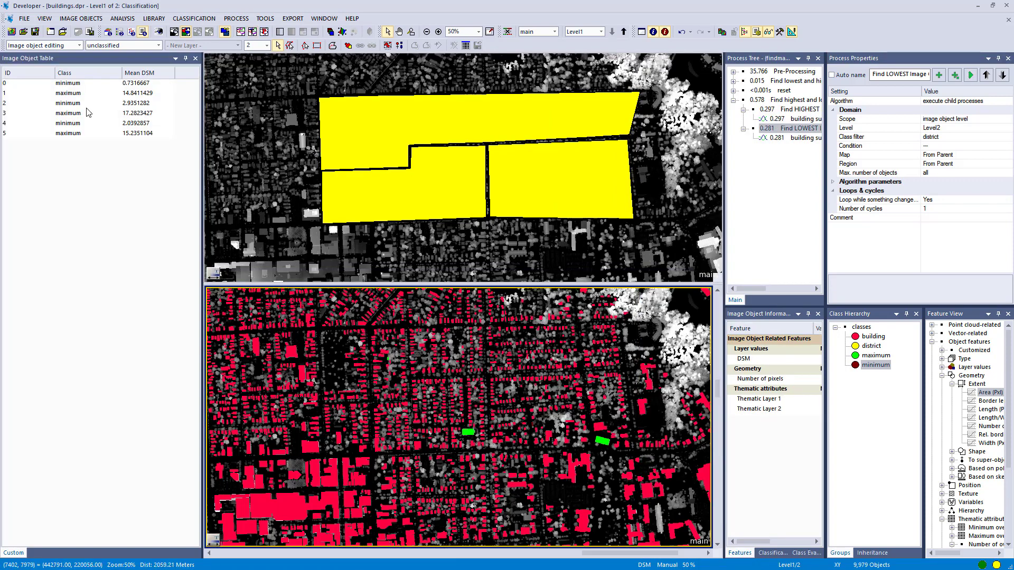
# Step: Step through the minimum and maximum table objects to examine where each district's lowest and highest buildings are located
pyautogui.click(43, 84)
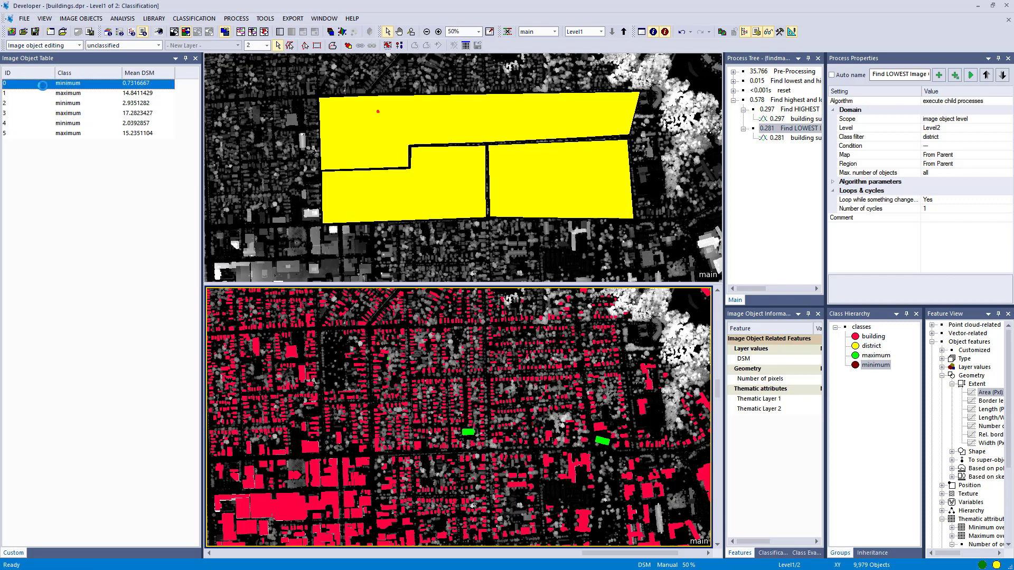
pyautogui.click(44, 104)
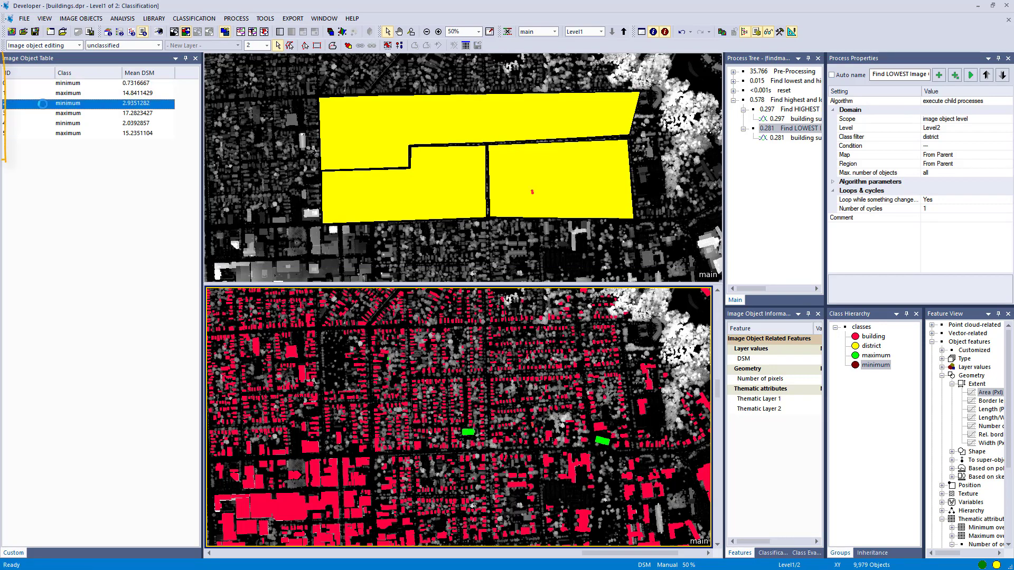
pyautogui.click(40, 126)
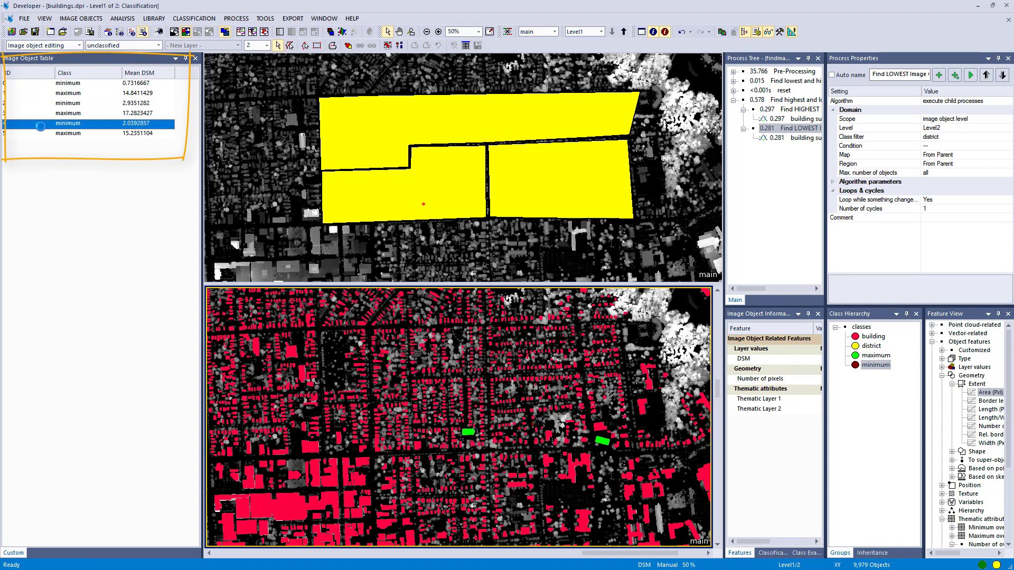
pyautogui.click(47, 93)
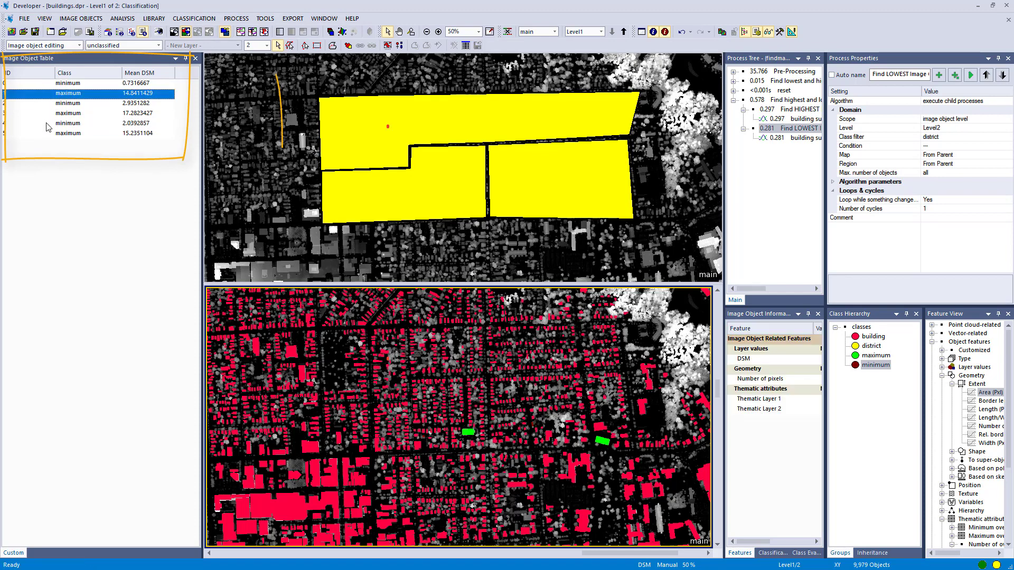
pyautogui.click(45, 114)
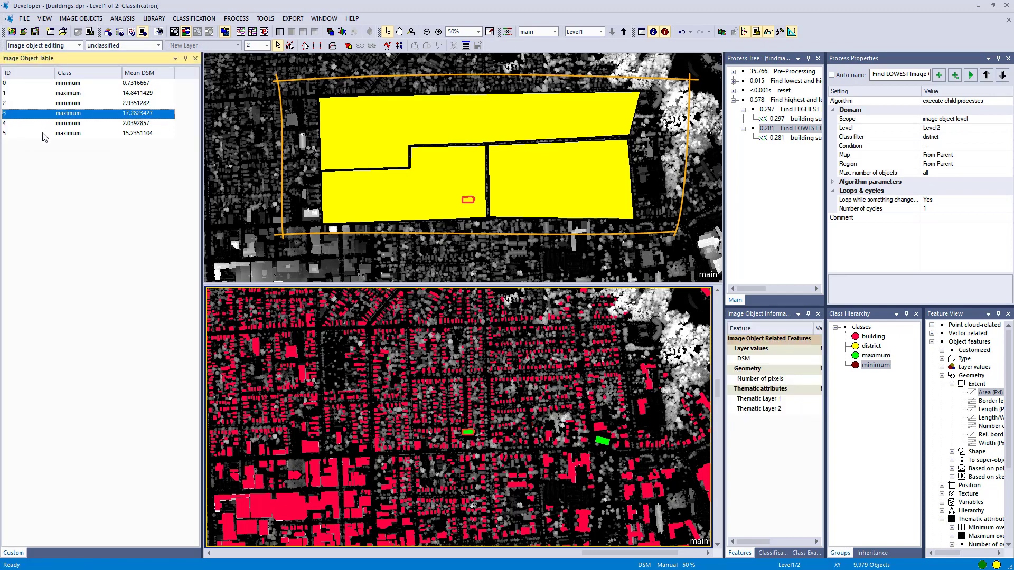
pyautogui.click(42, 134)
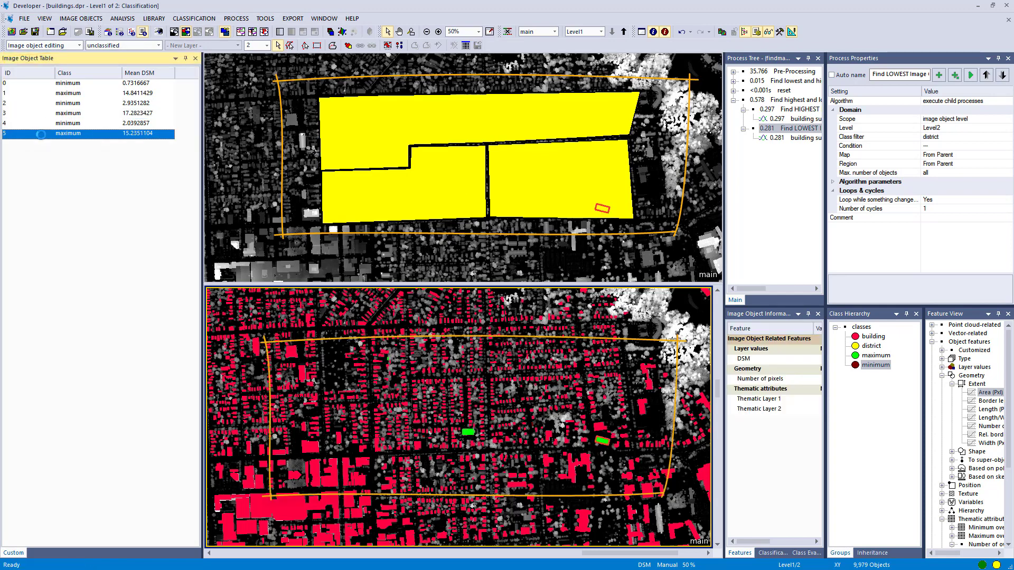